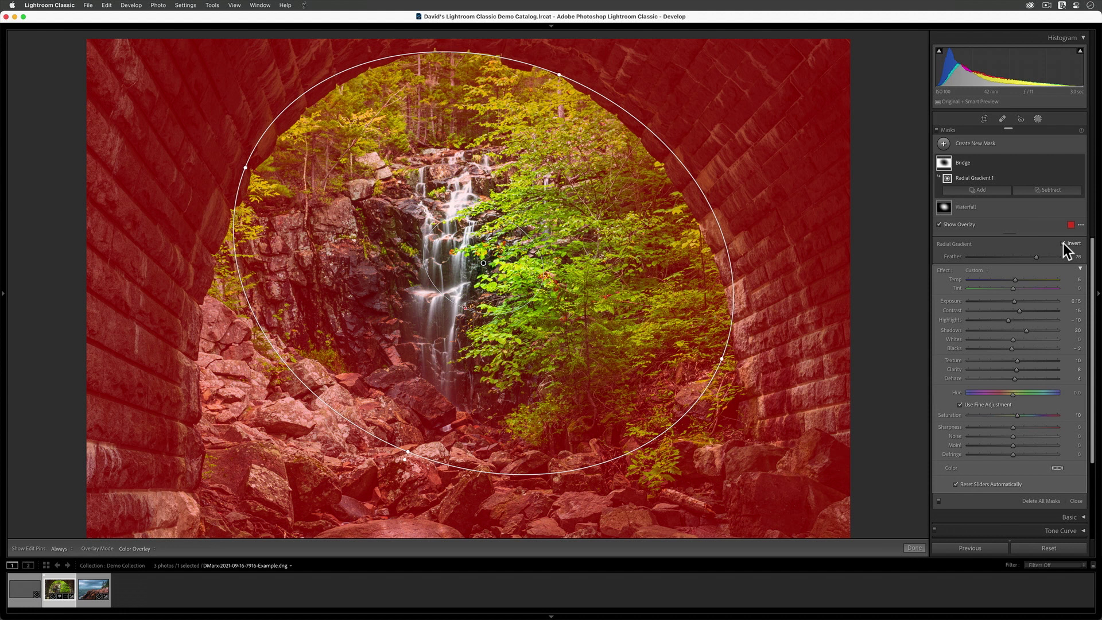
- Reduce the Bridge mask's feather to about 28 and replace its effects with a cooler Temp, Exposure −0.35, Texture −10 and Saturation −30
{"action": "left_click_drag", "start_coordinate": [1036, 257], "coordinate": [992, 259]}
{"action": "key", "text": "o"}
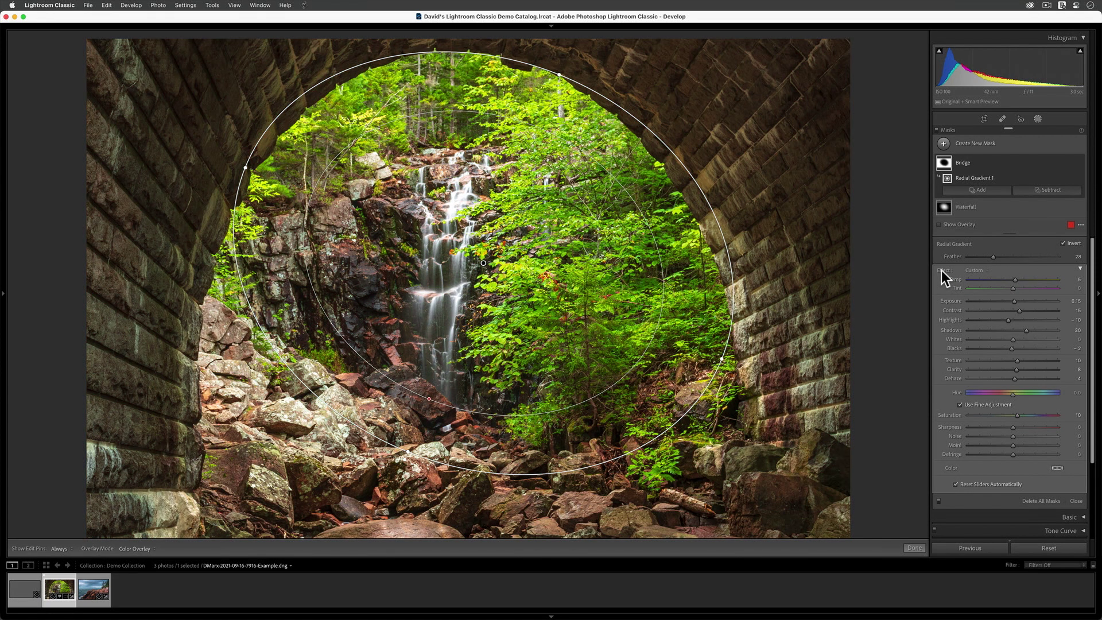
{"action": "double_click", "coordinate": [941, 270]}
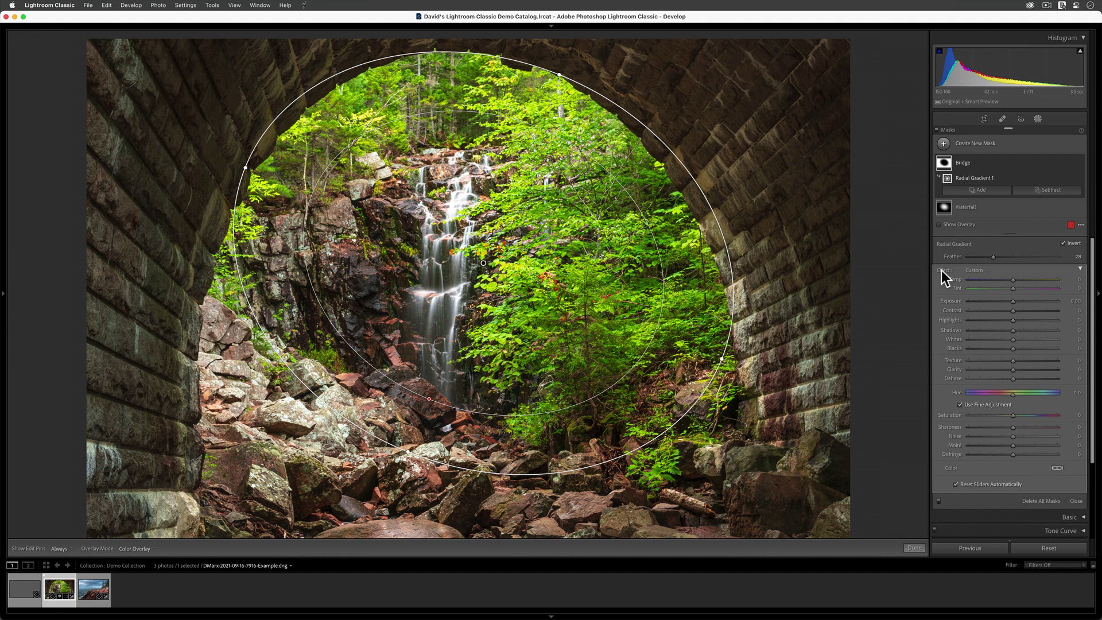
{"action": "key", "text": "super+z"}
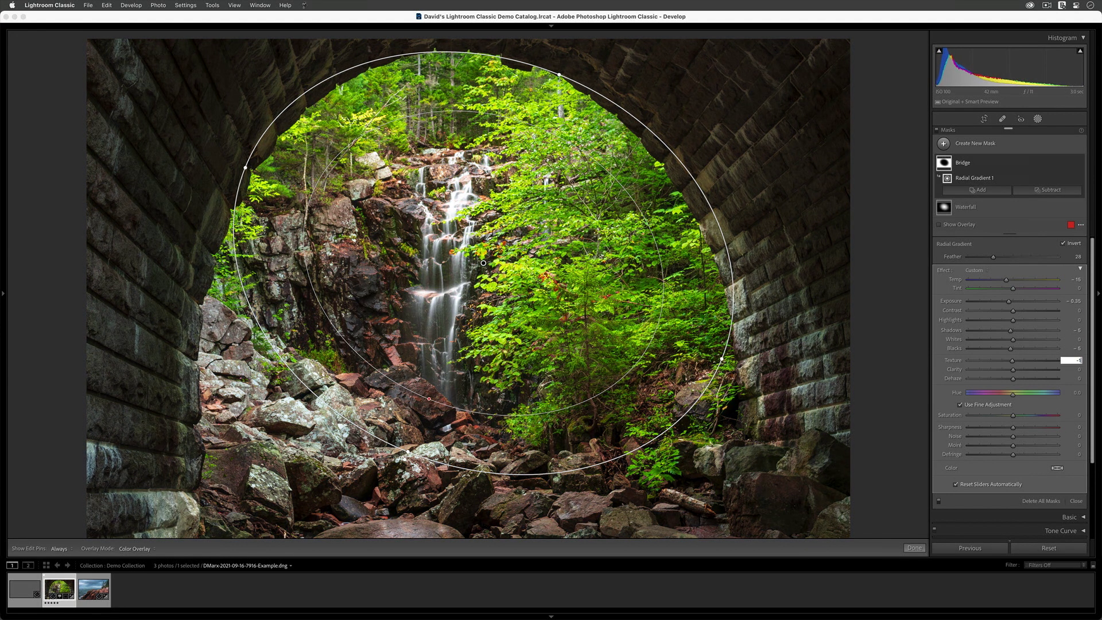
{"action": "left_click", "coordinate": [1074, 415]}
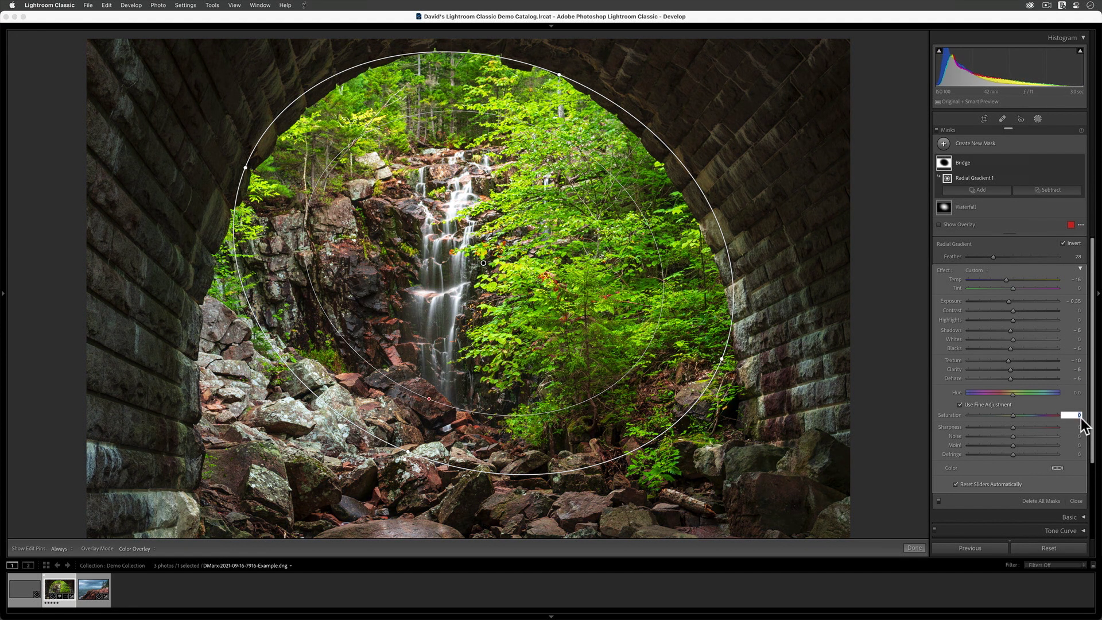
- Shrink the Bridge mask's radial gradient inward on both sides and from below, and slightly lower its feather, leaving the overlay hidden
{"action": "left_click", "coordinate": [723, 358]}
{"action": "left_click_drag", "start_coordinate": [722, 358], "coordinate": [685, 341]}
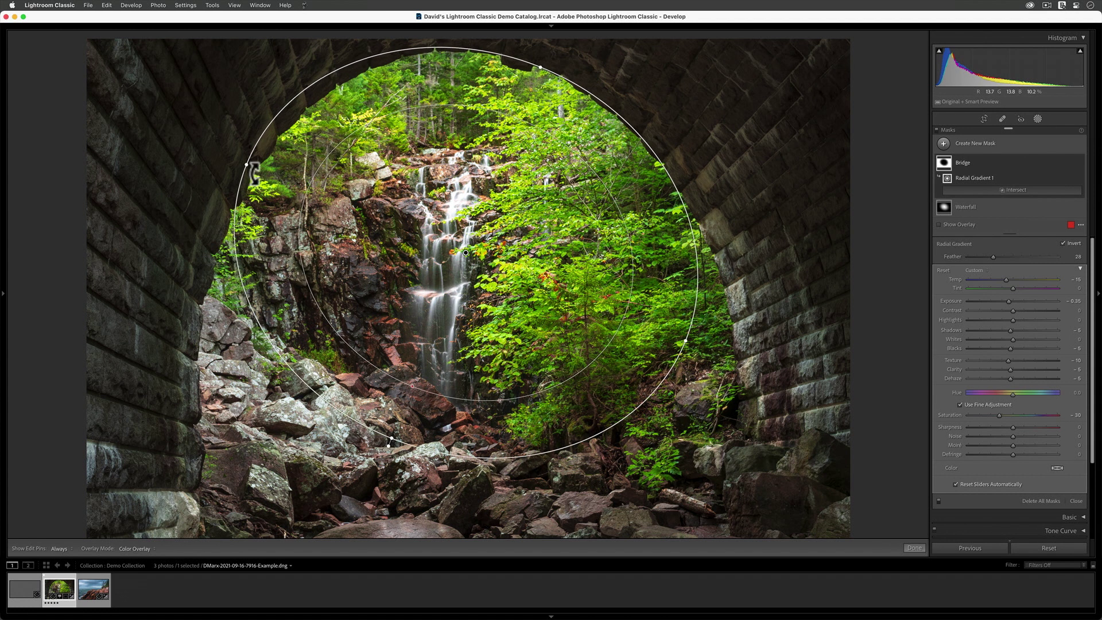
{"action": "left_click_drag", "start_coordinate": [245, 168], "coordinate": [268, 173]}
{"action": "key", "text": "o"}
{"action": "left_click_drag", "start_coordinate": [400, 449], "coordinate": [382, 411]}
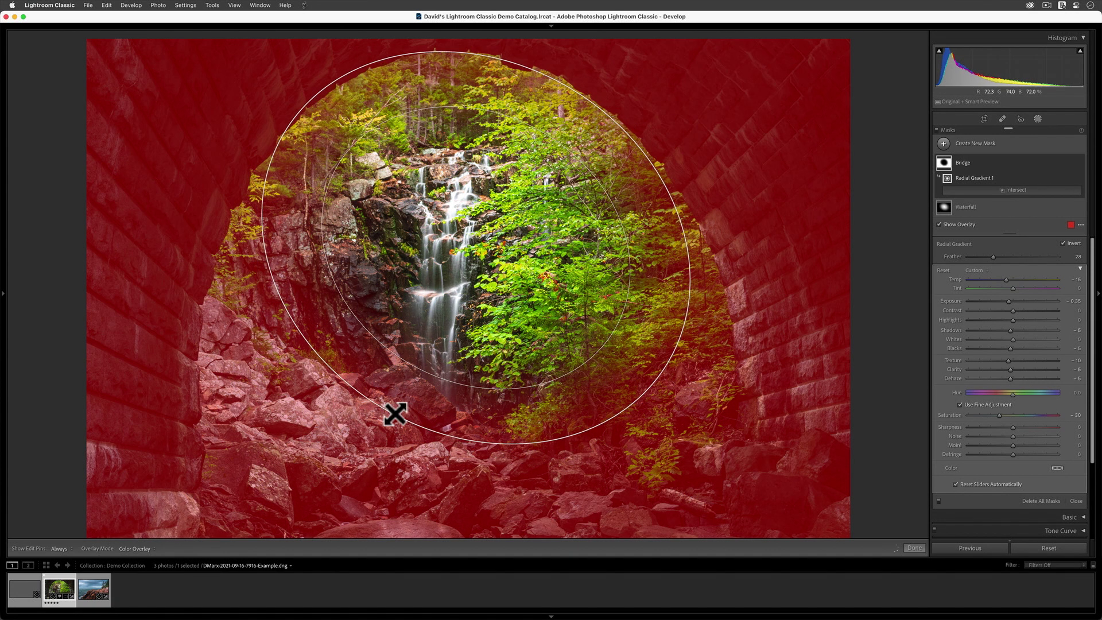
{"action": "mouse_move", "coordinate": [993, 256]}
{"action": "left_mouse_down"}
{"action": "mouse_move", "coordinate": [1005, 257]}
{"action": "mouse_move", "coordinate": [987, 265]}
{"action": "left_mouse_up"}
{"action": "key", "text": "o"}
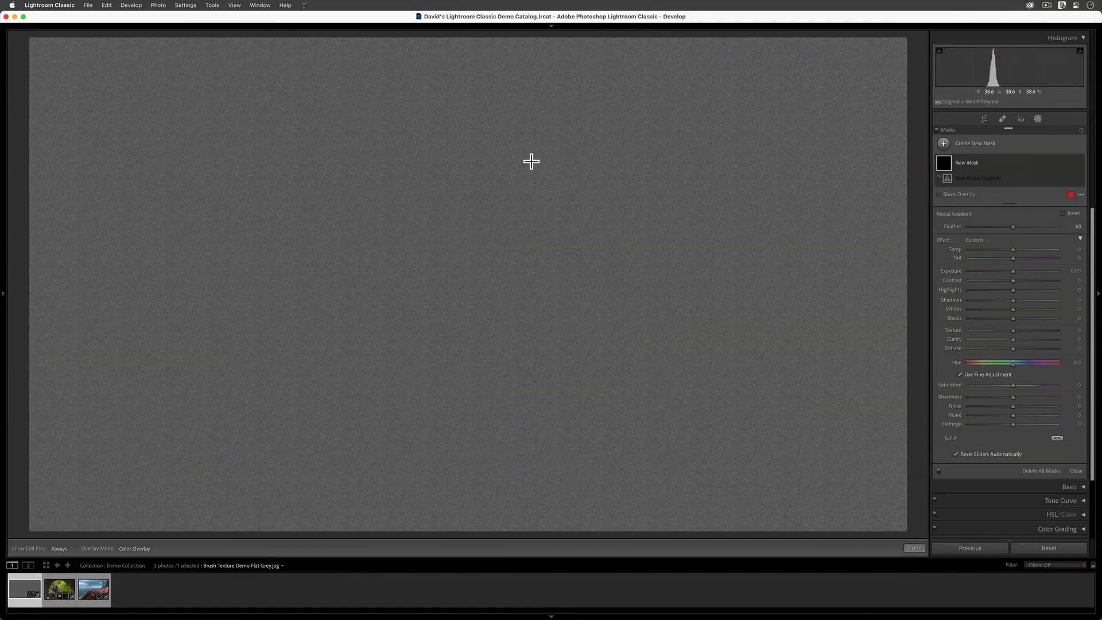
- Try a circular radial gradient on the grey image, shift it down and to the left, and clear it
{"action": "left_click_drag", "start_coordinate": [531, 162], "coordinate": [640, 311]}
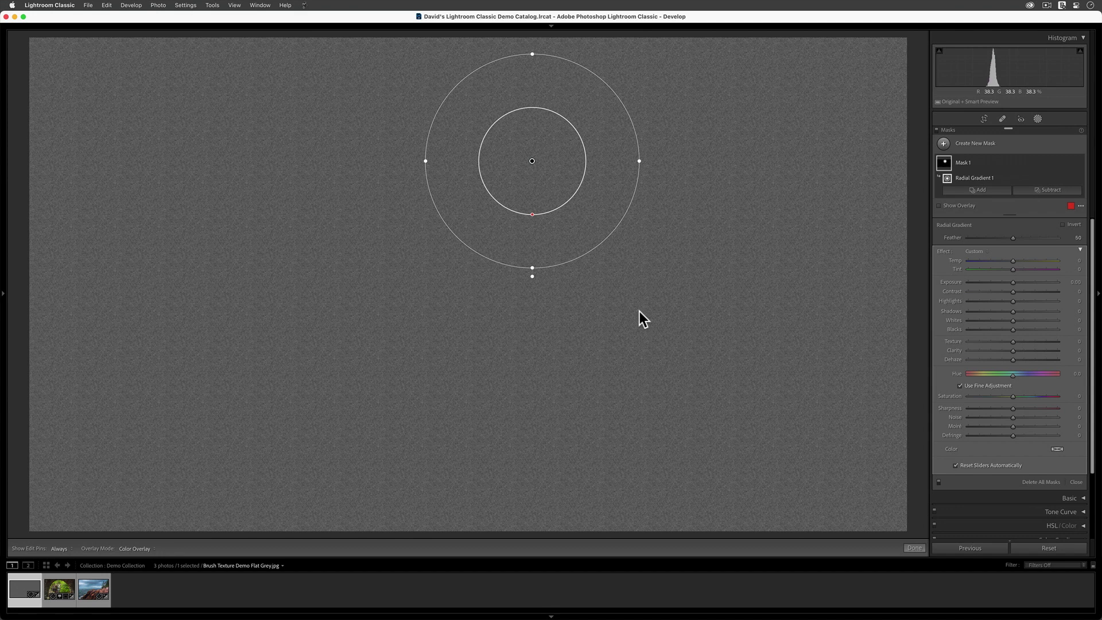
{"action": "left_click_drag", "start_coordinate": [533, 162], "coordinate": [480, 243]}
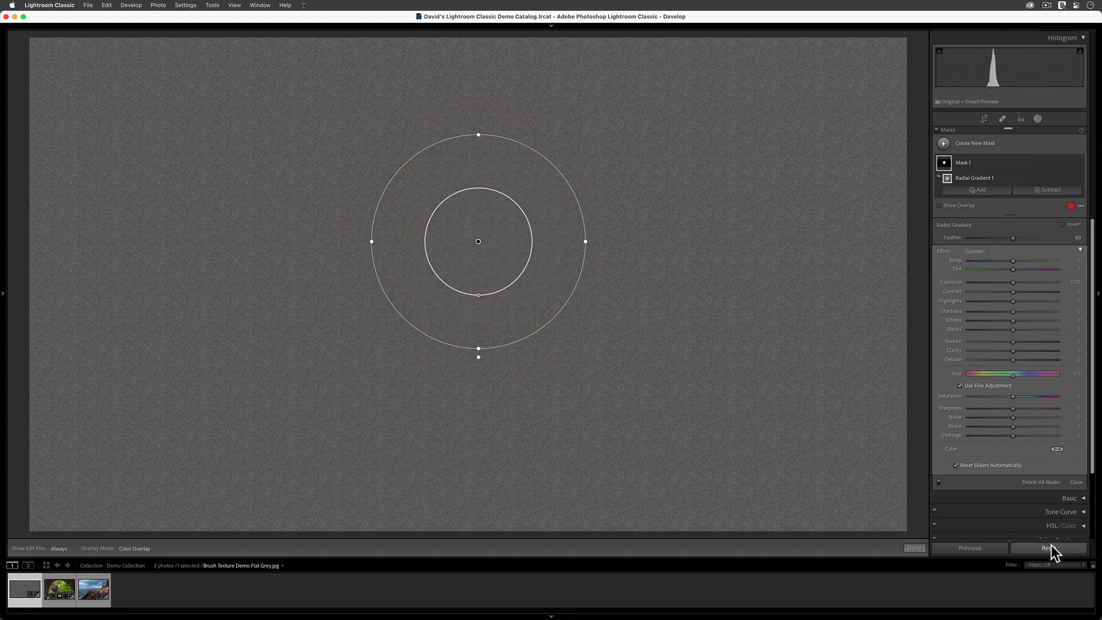
{"action": "left_click", "coordinate": [915, 547]}
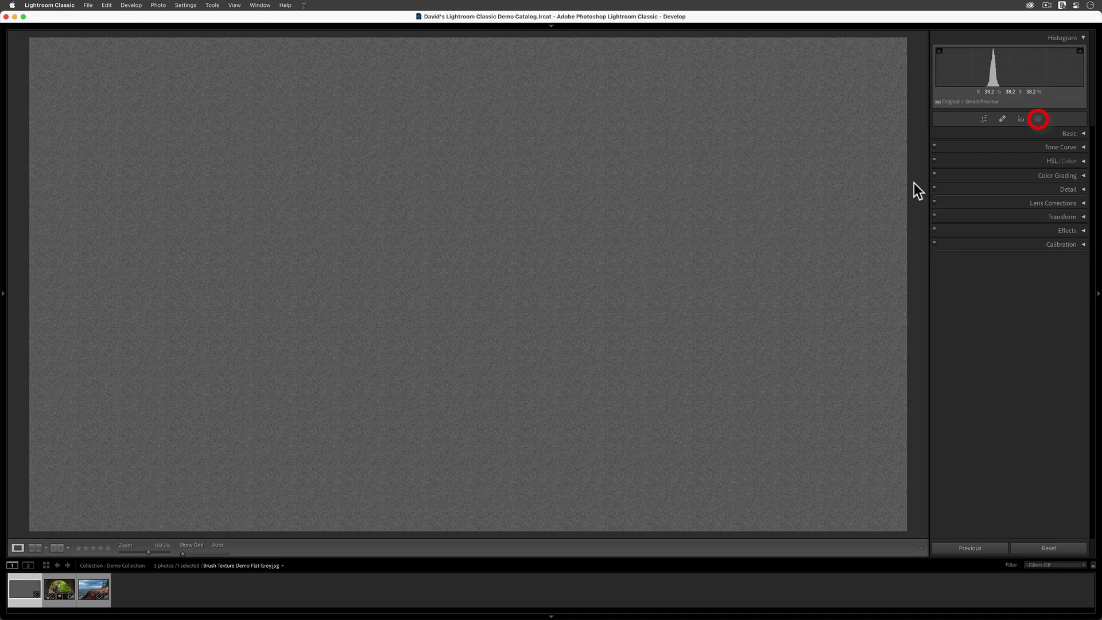
- Add a radial gradient mask as a wide ellipse in the upper-left part of the grey image
{"action": "left_click", "coordinate": [1041, 117]}
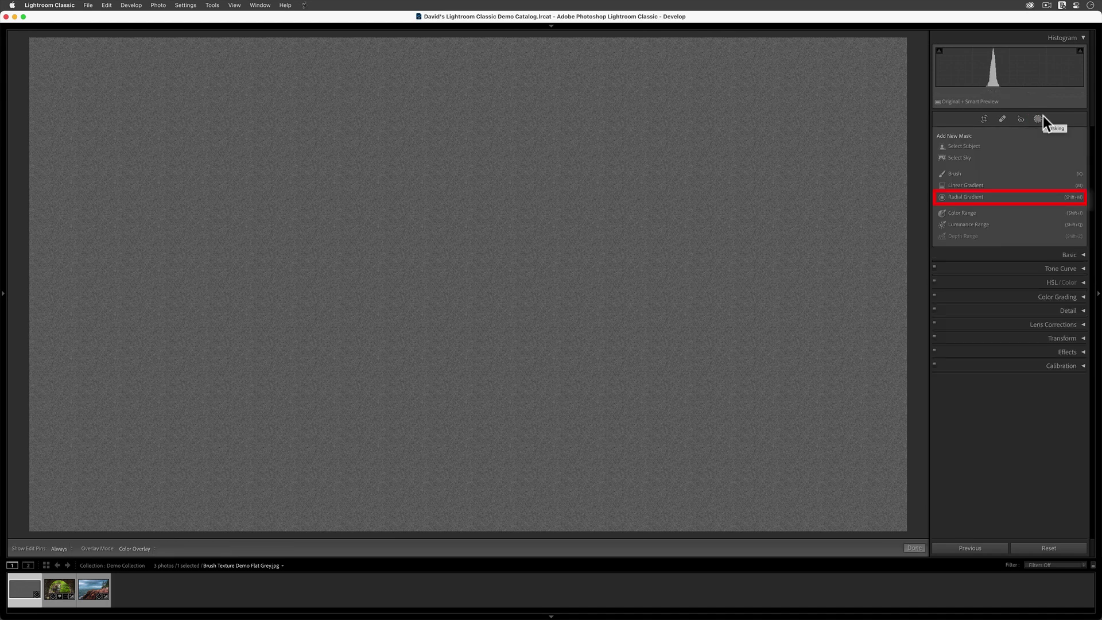
{"action": "left_click", "coordinate": [997, 198]}
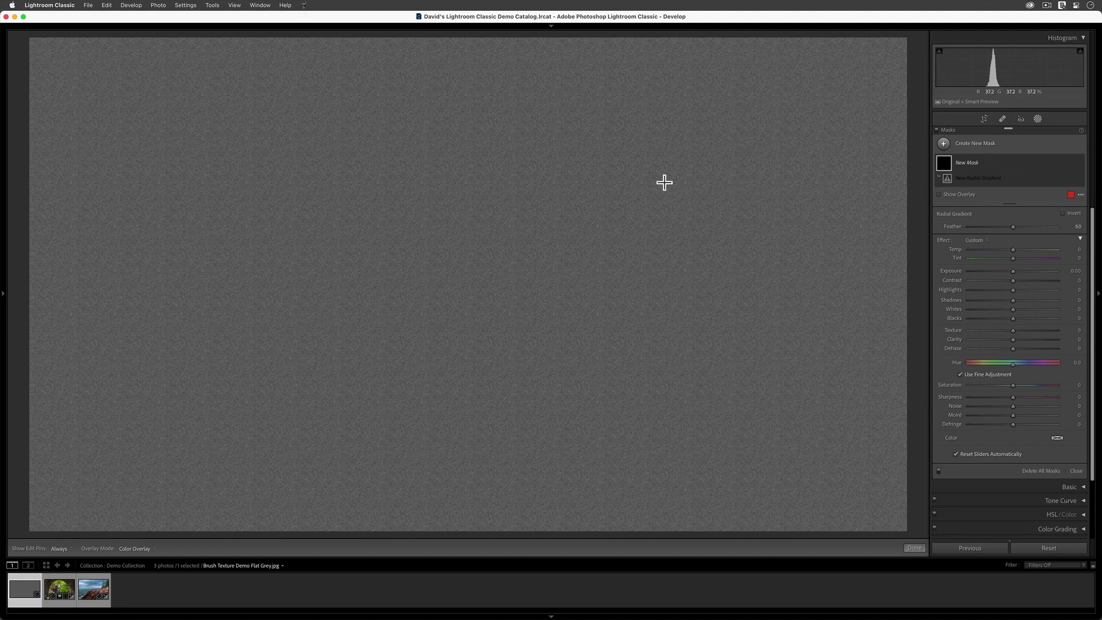
{"action": "left_click_drag", "start_coordinate": [380, 187], "coordinate": [546, 292]}
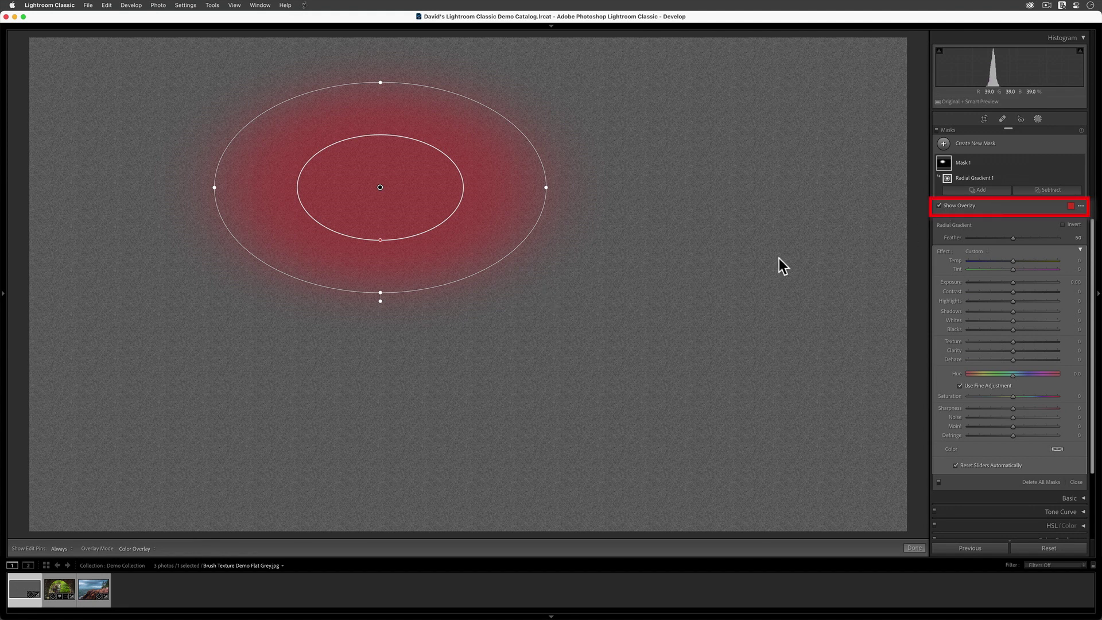
- Toggle the mask overlay, check the available overlay modes while keeping Color Overlay, and hide the overlay
{"action": "key", "text": "o"}
{"action": "key", "text": "o"}
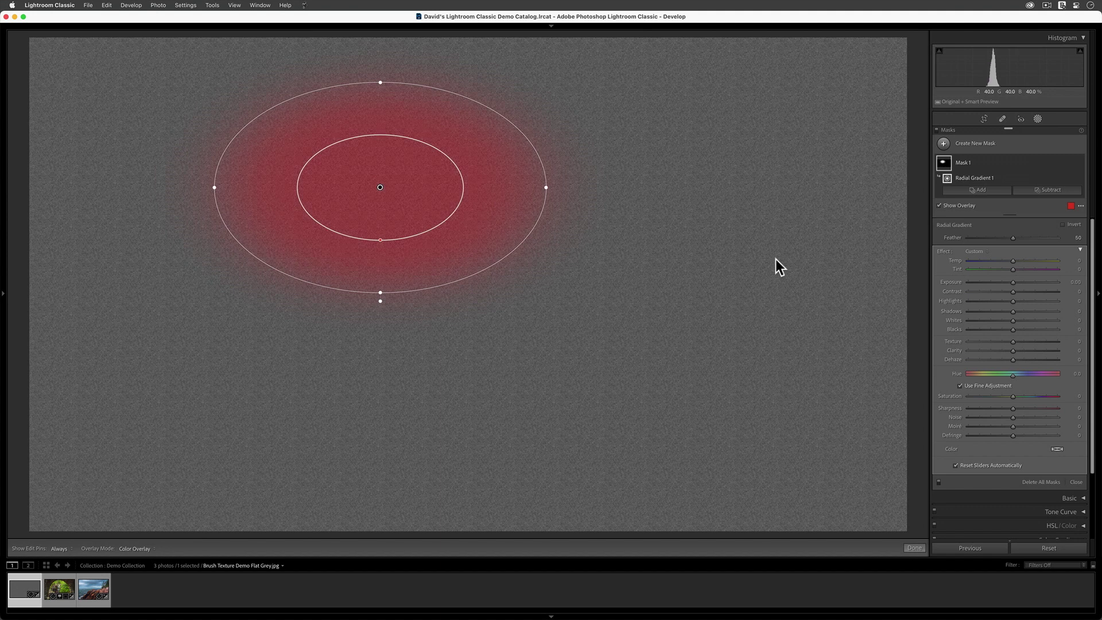
{"action": "left_click", "coordinate": [150, 549]}
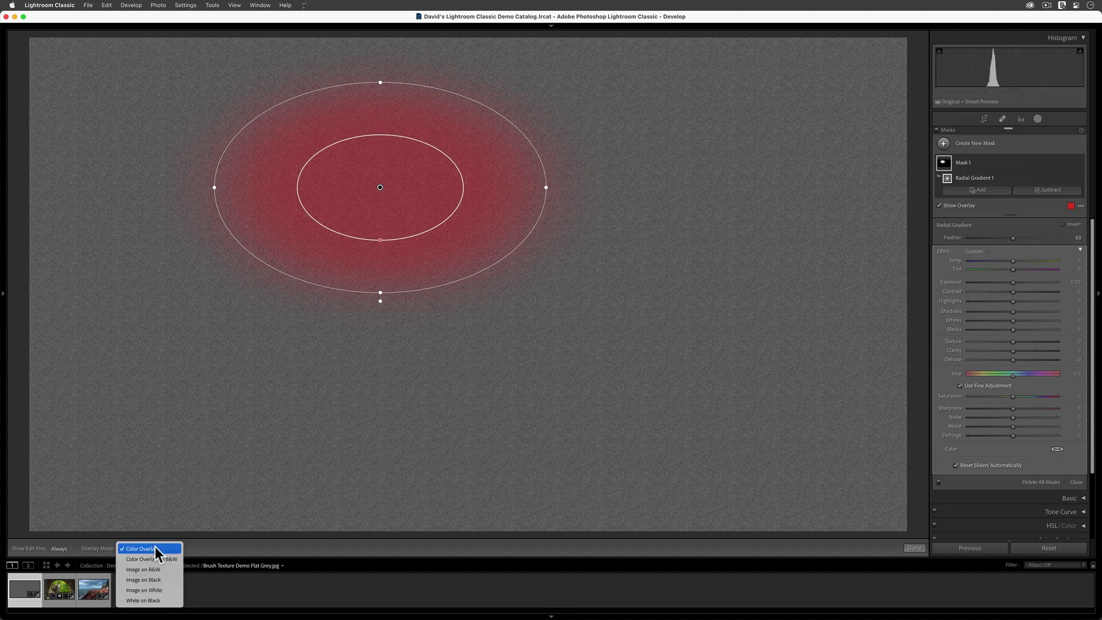
{"action": "left_click", "coordinate": [424, 463]}
{"action": "key", "text": "o"}
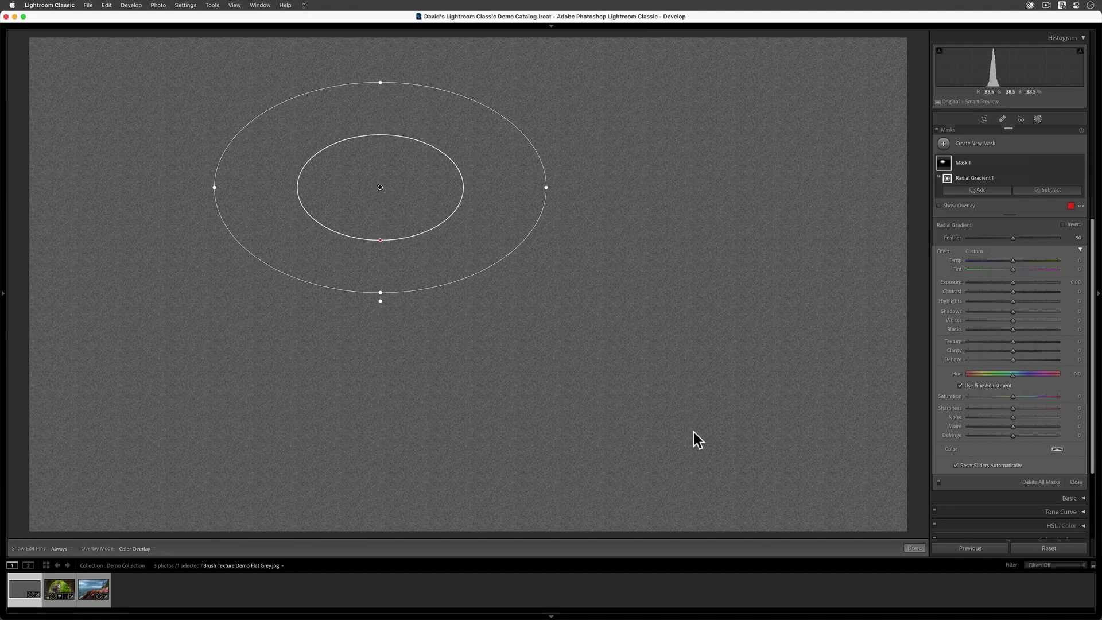
- Try Exposure −4.00 with Feather 0 on the radial gradient, and reset the exposure
{"action": "left_click", "coordinate": [974, 281]}
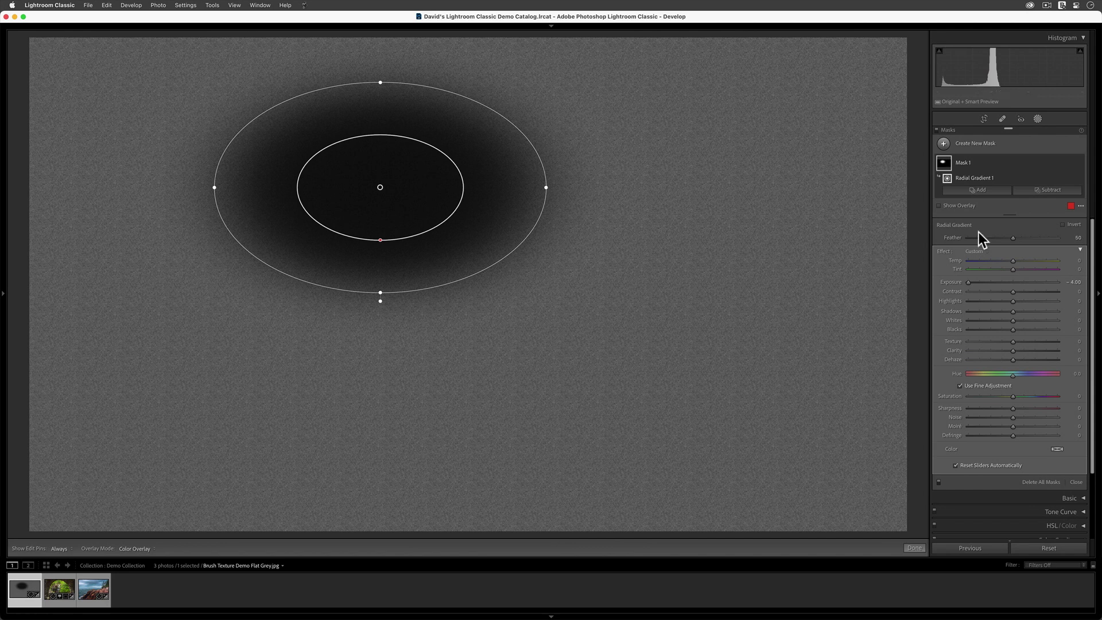
{"action": "left_click_drag", "start_coordinate": [1013, 238], "coordinate": [964, 238]}
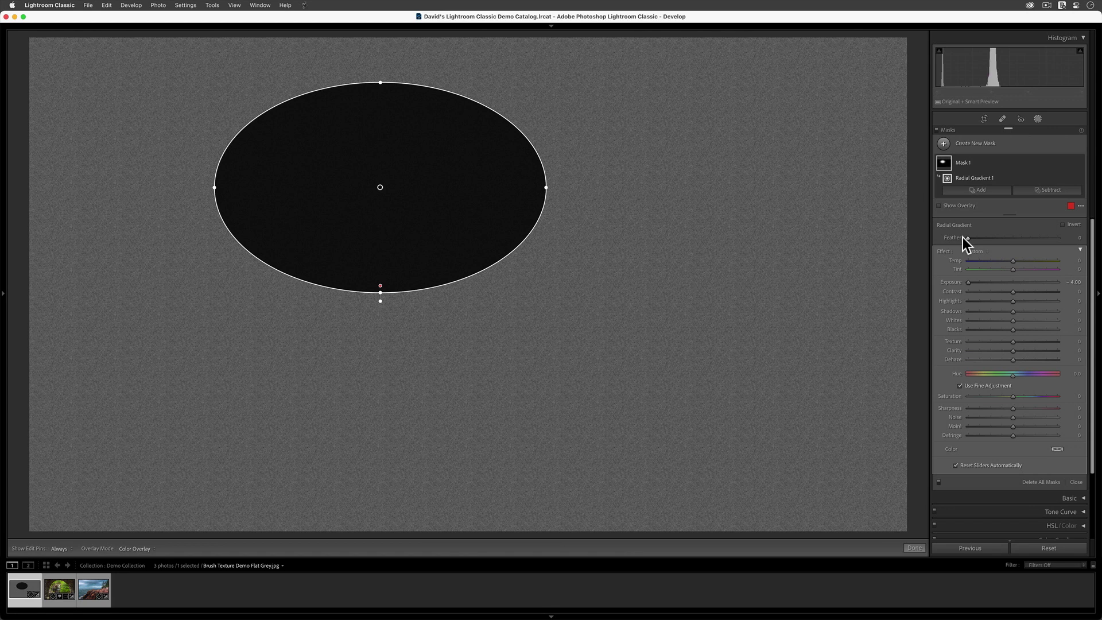
{"action": "double_click", "coordinate": [1073, 282]}
- Set the radial gradient's Temp to −100 and soften its edge to Feather 76
{"action": "left_click_drag", "start_coordinate": [1004, 260], "coordinate": [952, 262]}
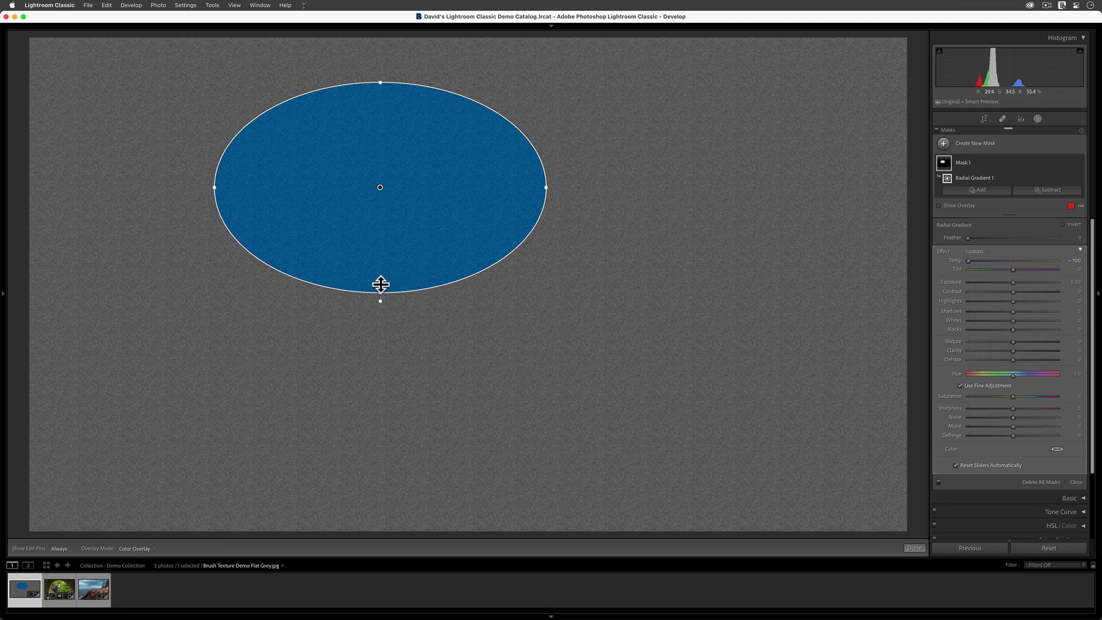
{"action": "left_click_drag", "start_coordinate": [381, 284], "coordinate": [385, 205]}
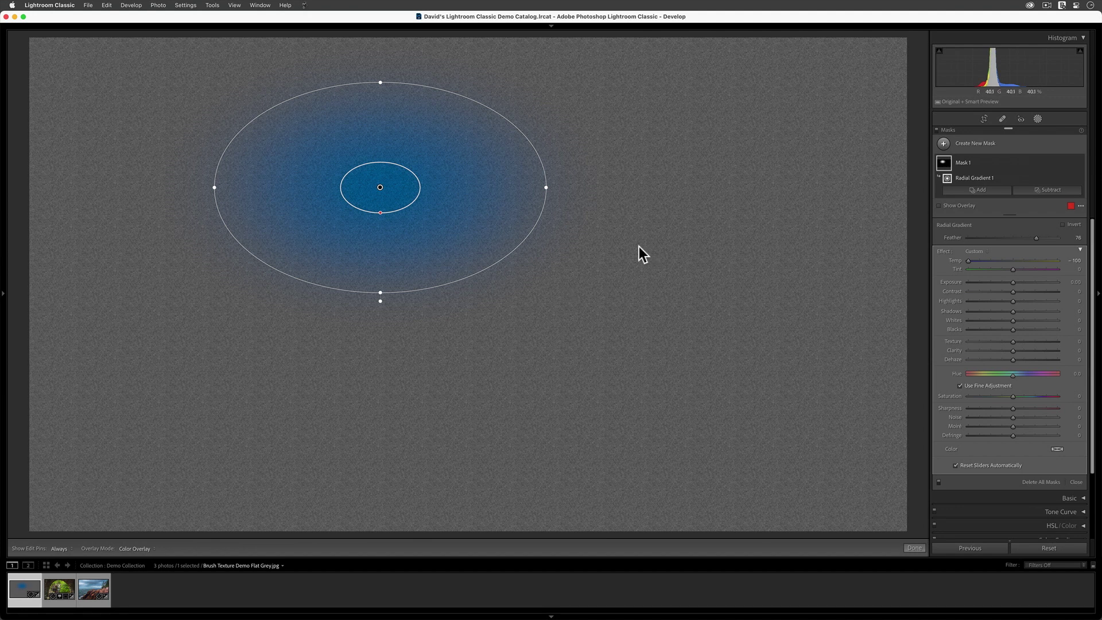
- Reshape the blue radial gradient into an upright oval by its edges and move it toward the centre of the grey image
{"action": "left_click_drag", "start_coordinate": [547, 190], "coordinate": [612, 227]}
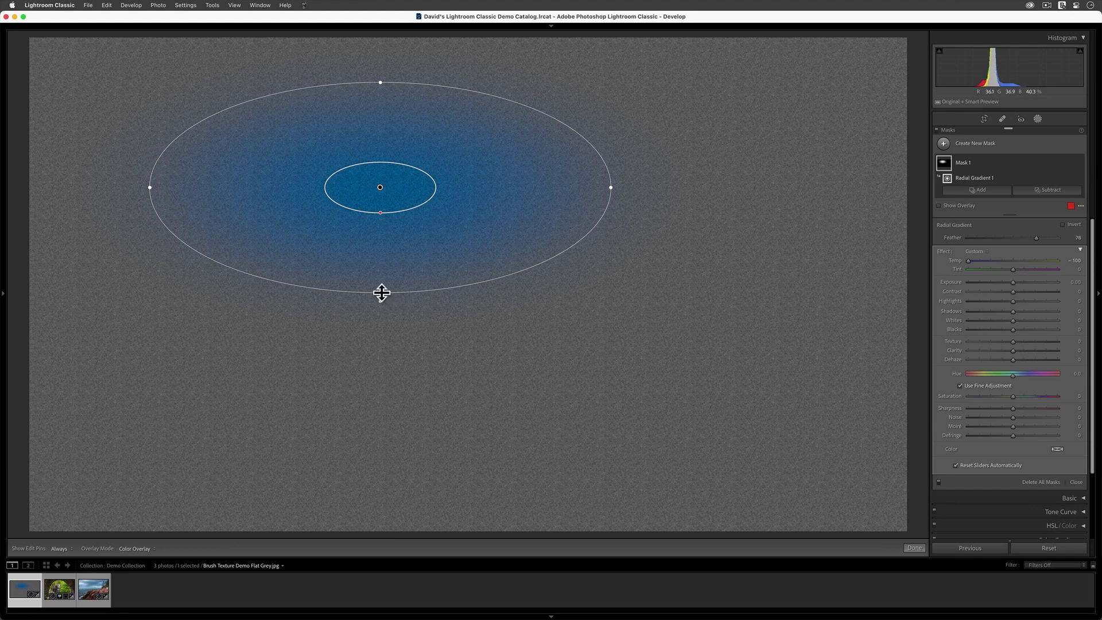
{"action": "left_click_drag", "start_coordinate": [381, 292], "coordinate": [410, 290]}
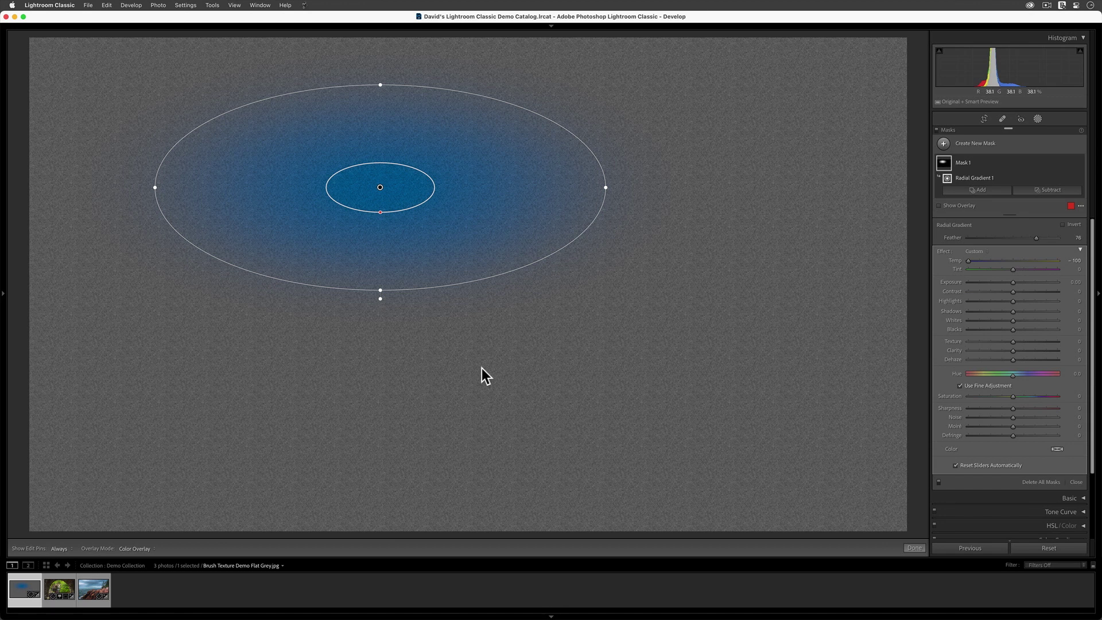
{"action": "left_click_drag", "start_coordinate": [606, 187], "coordinate": [382, 225]}
{"action": "left_click_drag", "start_coordinate": [305, 303], "coordinate": [270, 412]}
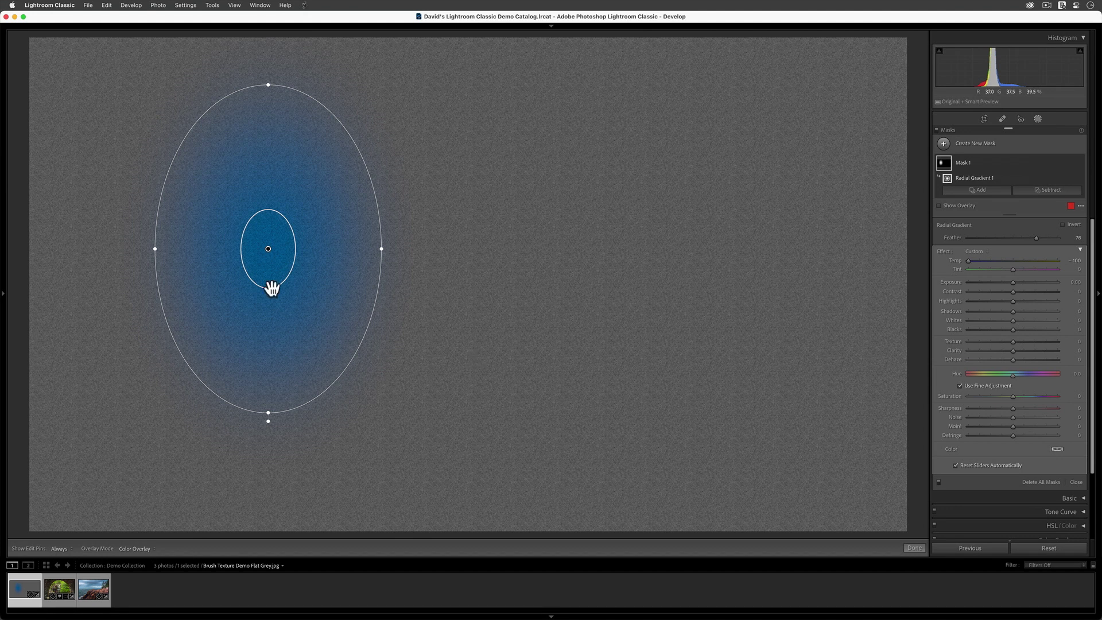
{"action": "left_click_drag", "start_coordinate": [268, 247], "coordinate": [529, 263]}
{"action": "left_click_drag", "start_coordinate": [529, 430], "coordinate": [530, 341]}
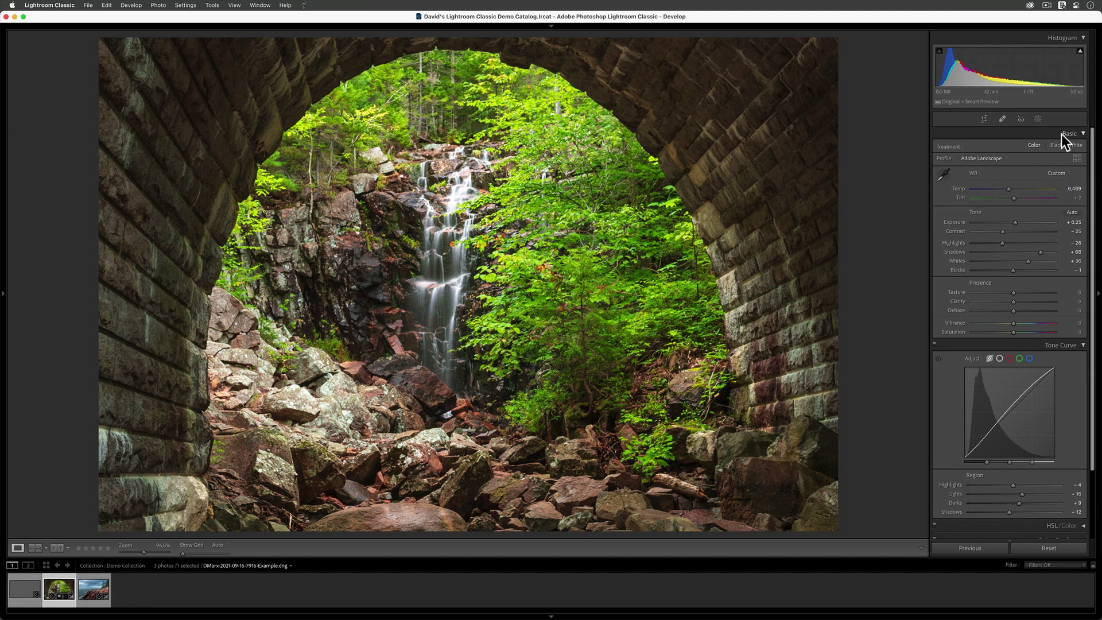
- Review the waterfall photo's basic and tone curve adjustments and collapse both groups
{"action": "scroll", "coordinate": [1064, 150], "scroll_direction": "down", "scroll_amount": 1}
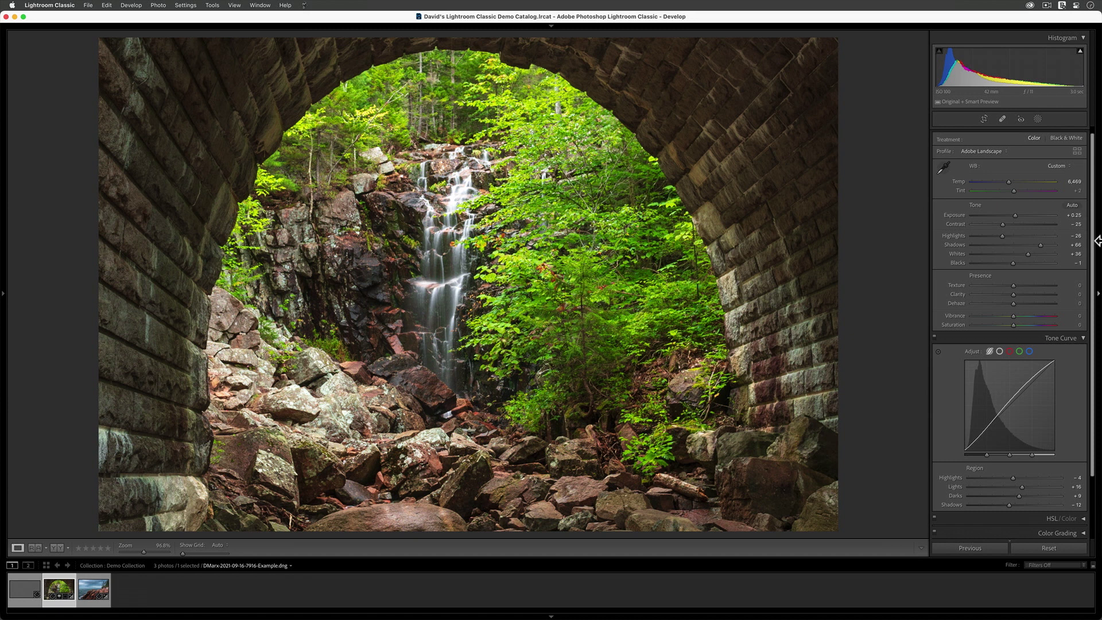
{"action": "left_click", "coordinate": [1035, 338]}
{"action": "left_click", "coordinate": [1053, 137]}
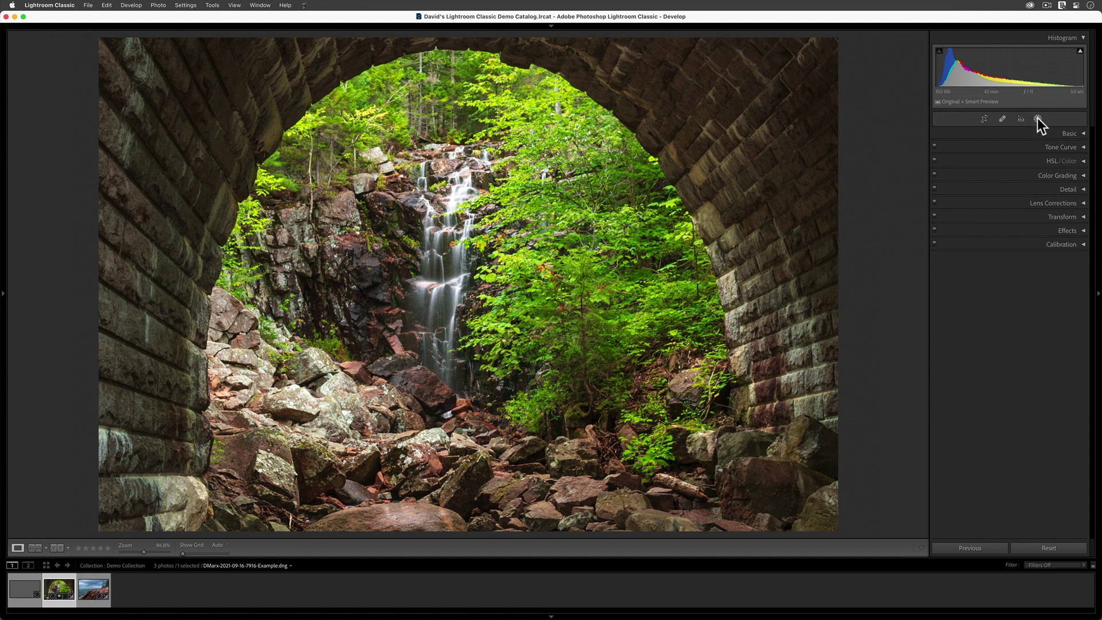
- Add a radial gradient mask to the waterfall photo and centre it over the waterfall within the arch
{"action": "left_click", "coordinate": [1037, 118]}
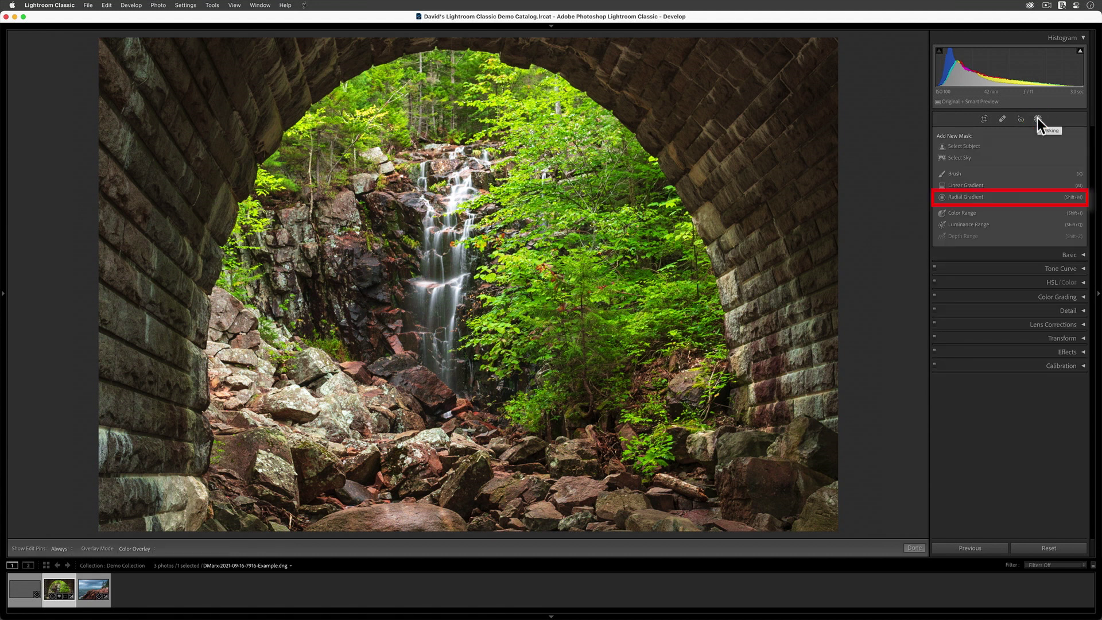
{"action": "left_click", "coordinate": [973, 199]}
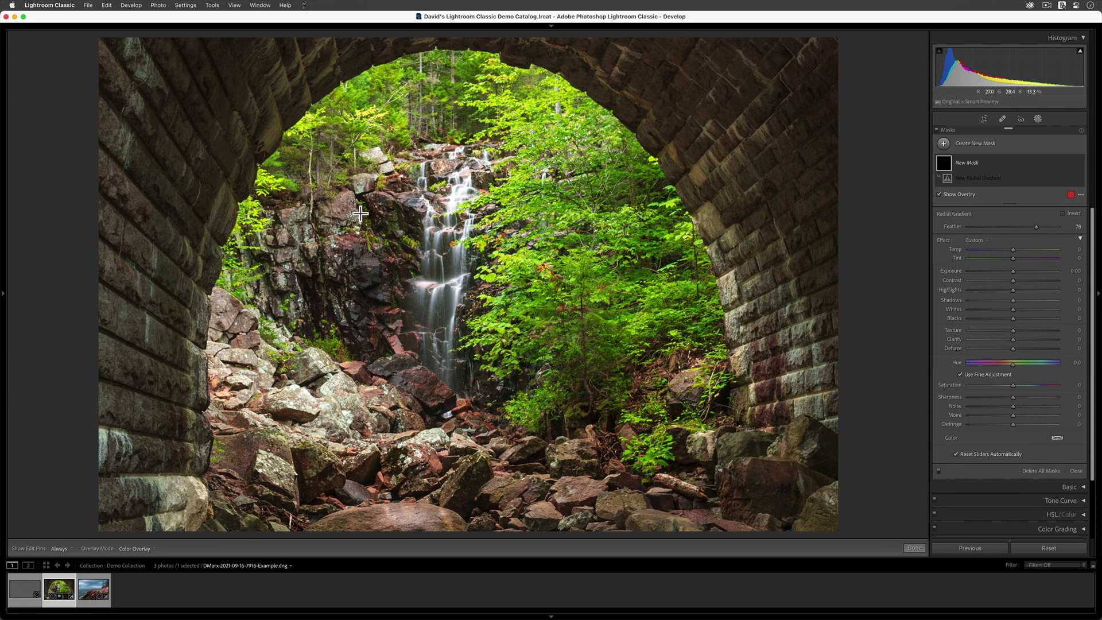
{"action": "left_click_drag", "start_coordinate": [361, 213], "coordinate": [604, 374]}
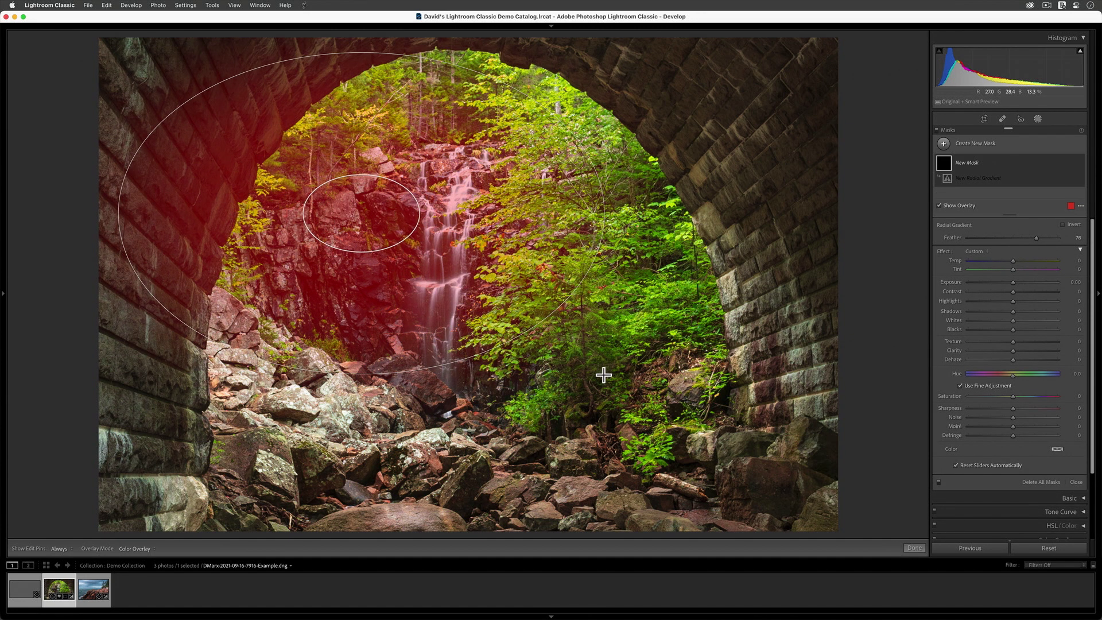
{"action": "left_click_drag", "start_coordinate": [383, 229], "coordinate": [495, 254]}
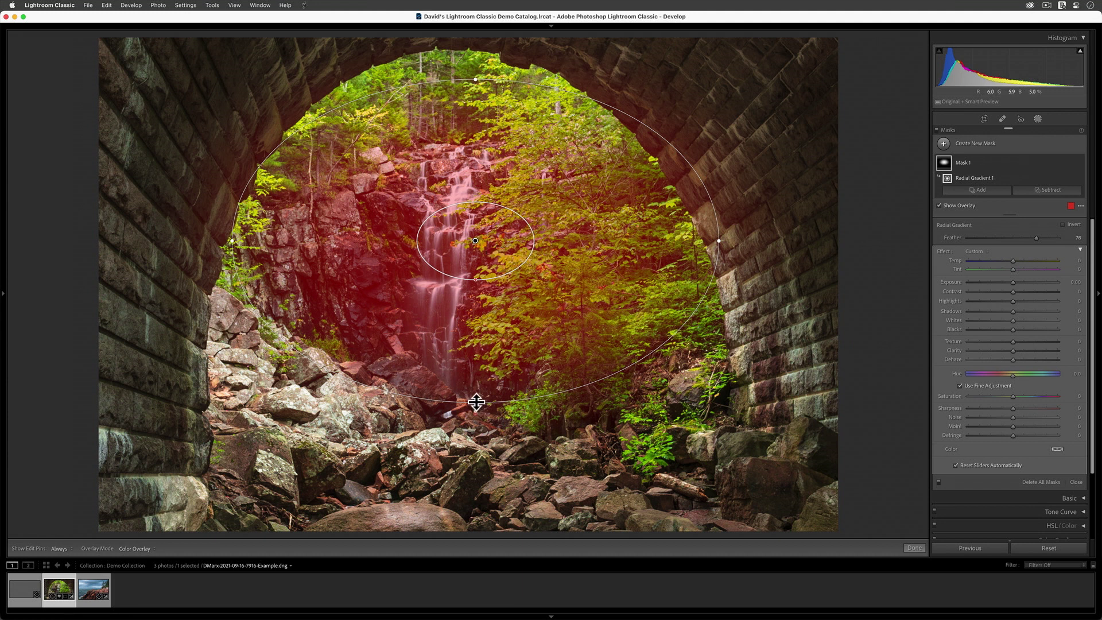
- Adjust the radial gradient's lower, left, upper and right edges individually to fit the arch opening
{"action": "key", "text": "alt"}
{"action": "left_click_drag", "start_coordinate": [475, 404], "coordinate": [477, 457]}
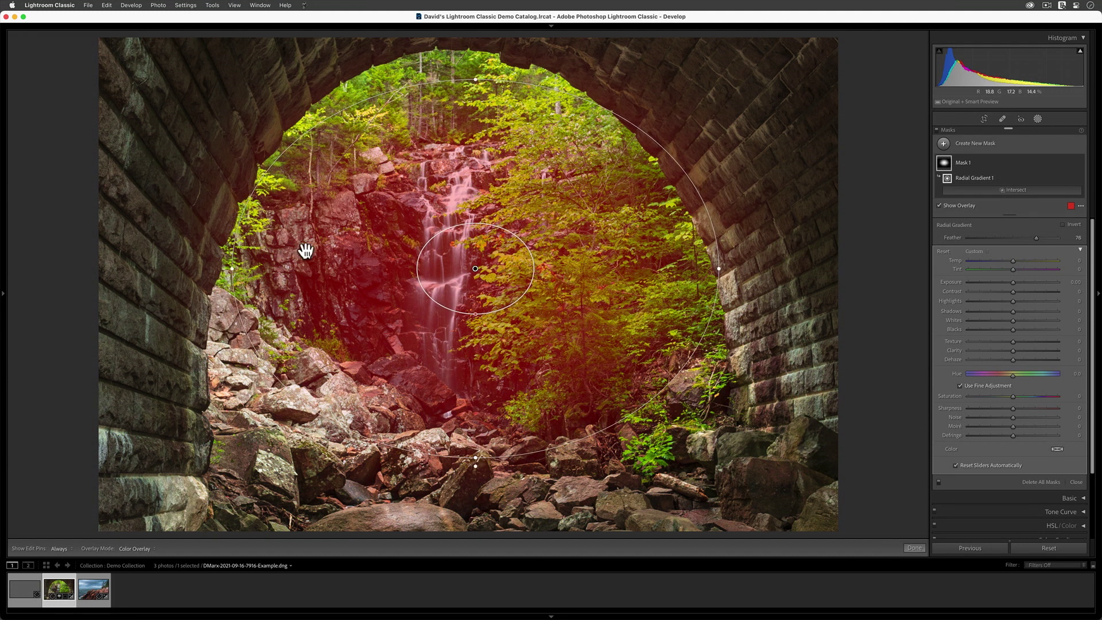
{"action": "left_click_drag", "start_coordinate": [232, 268], "coordinate": [223, 268]}
{"action": "left_click_drag", "start_coordinate": [471, 80], "coordinate": [470, 51]}
{"action": "left_click_drag", "start_coordinate": [719, 255], "coordinate": [681, 255]}
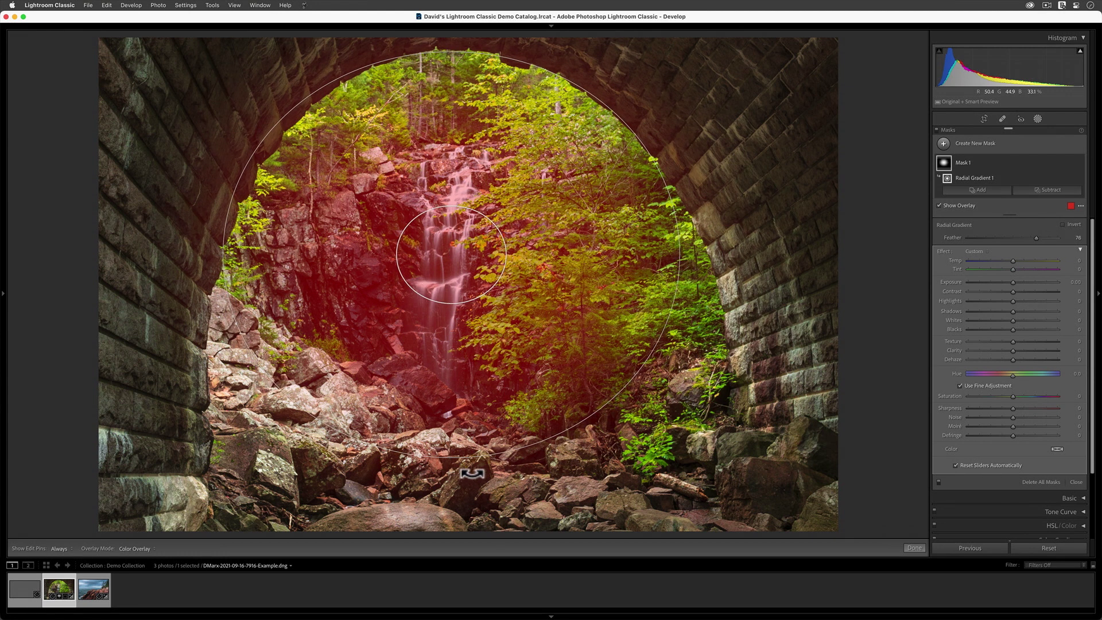
- Rotate and reposition the radial gradient, fine-tune its right and upper edges to follow the arch, and hide the mask overlay
{"action": "left_click_drag", "start_coordinate": [455, 467], "coordinate": [381, 457]}
{"action": "left_click_drag", "start_coordinate": [448, 283], "coordinate": [463, 291]}
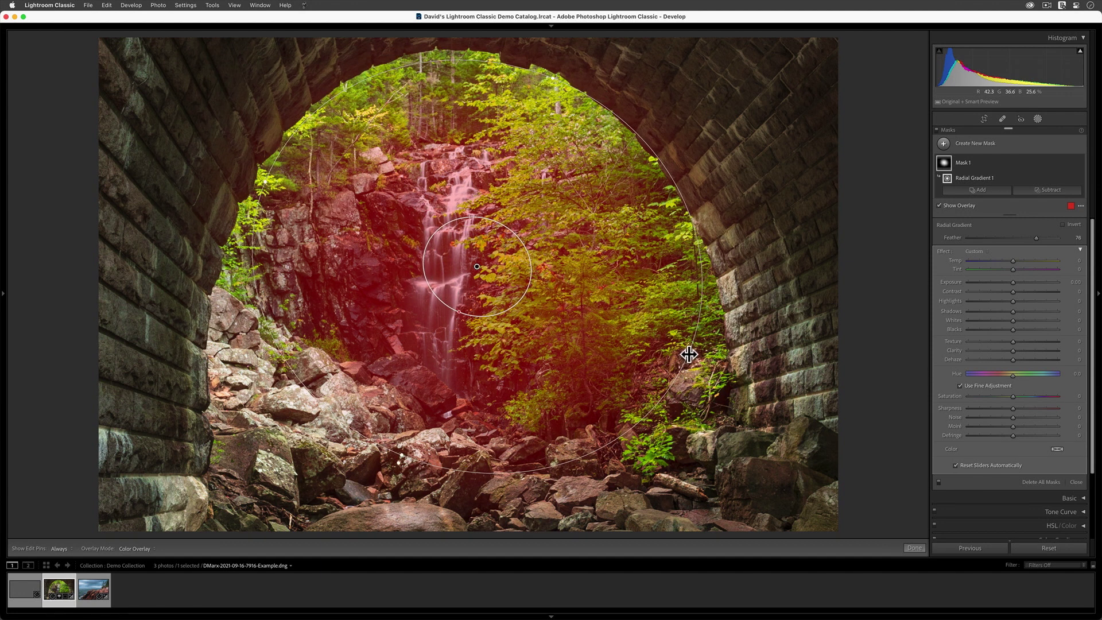
{"action": "left_click_drag", "start_coordinate": [688, 354], "coordinate": [708, 364]}
{"action": "left_click_drag", "start_coordinate": [563, 86], "coordinate": [556, 73]}
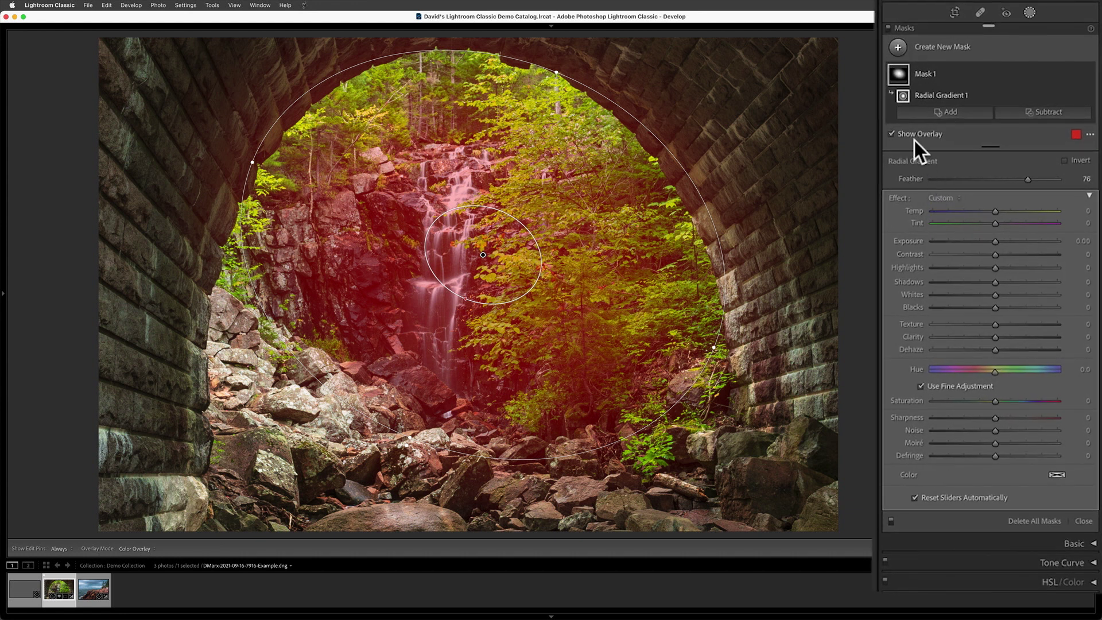
{"action": "left_click", "coordinate": [912, 135]}
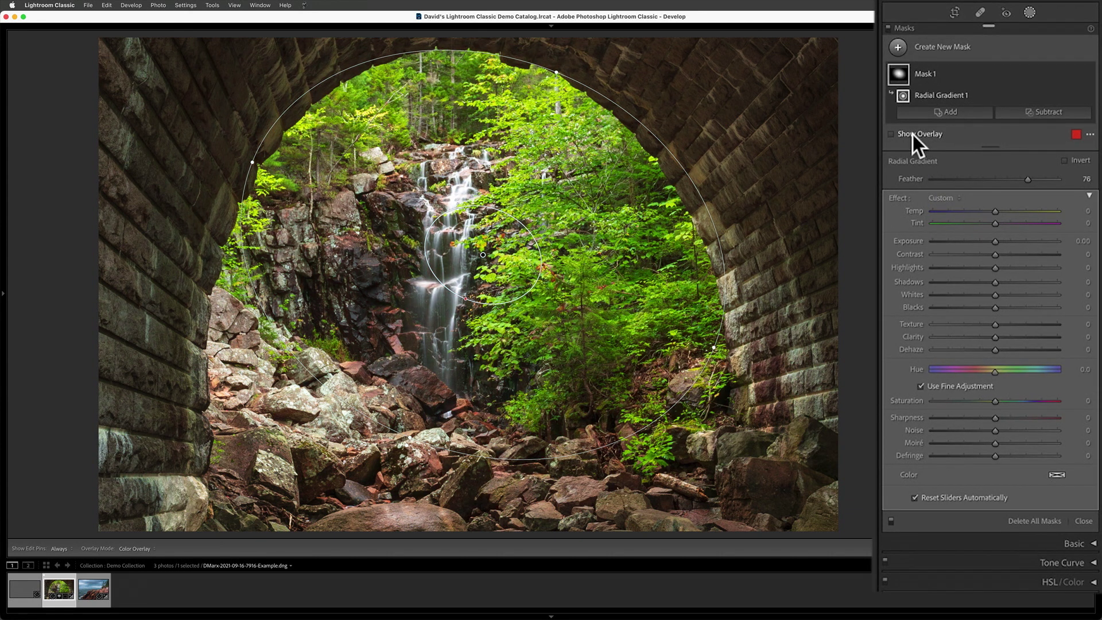
- Set the waterfall mask's temperature to 5 and its exposure to 0.15
{"action": "left_click", "coordinate": [1085, 211]}
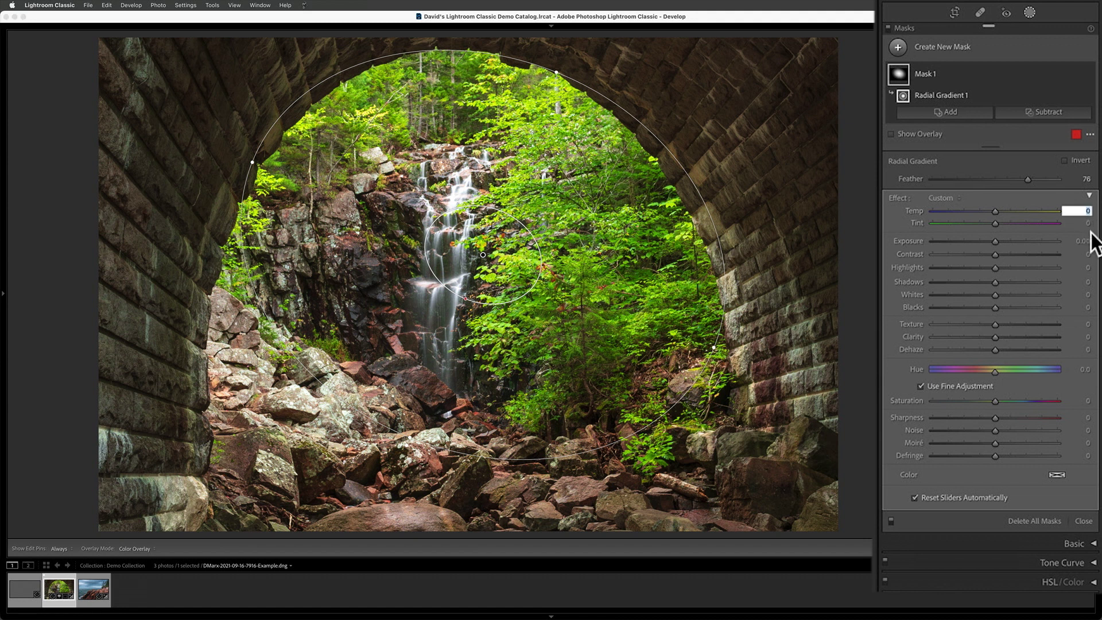
{"action": "type", "text": "5"}
{"action": "key", "text": "Tab"}
{"action": "key", "text": "Tab"}
{"action": "key", "text": "Tab"}
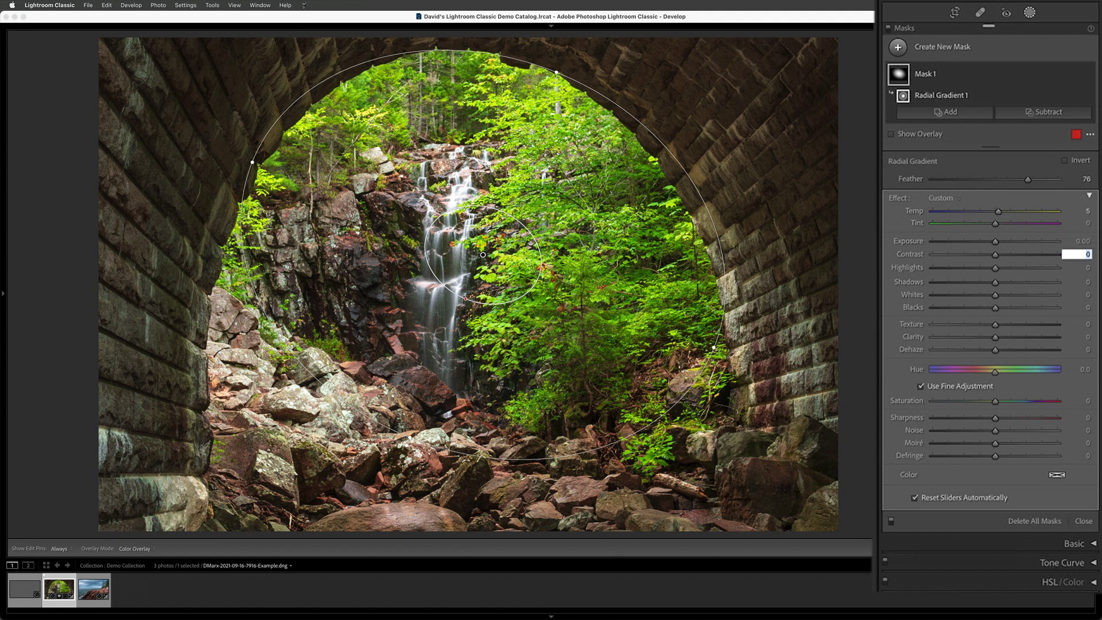
{"action": "left_click", "coordinate": [1082, 242]}
{"action": "type", "text": "0.15"}
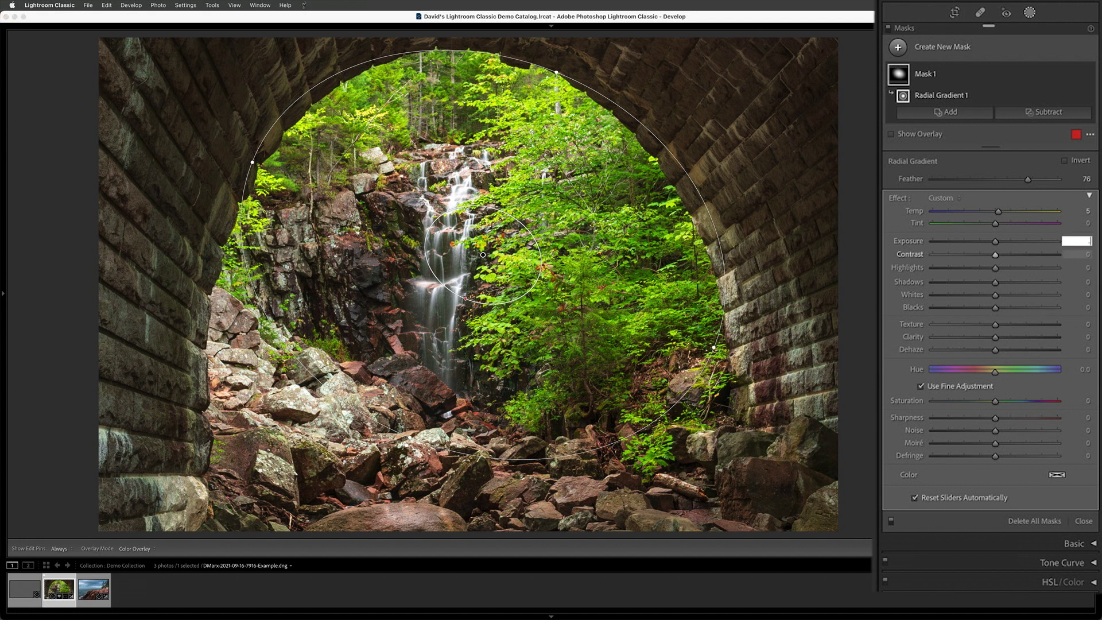
{"action": "key", "text": "Tab"}
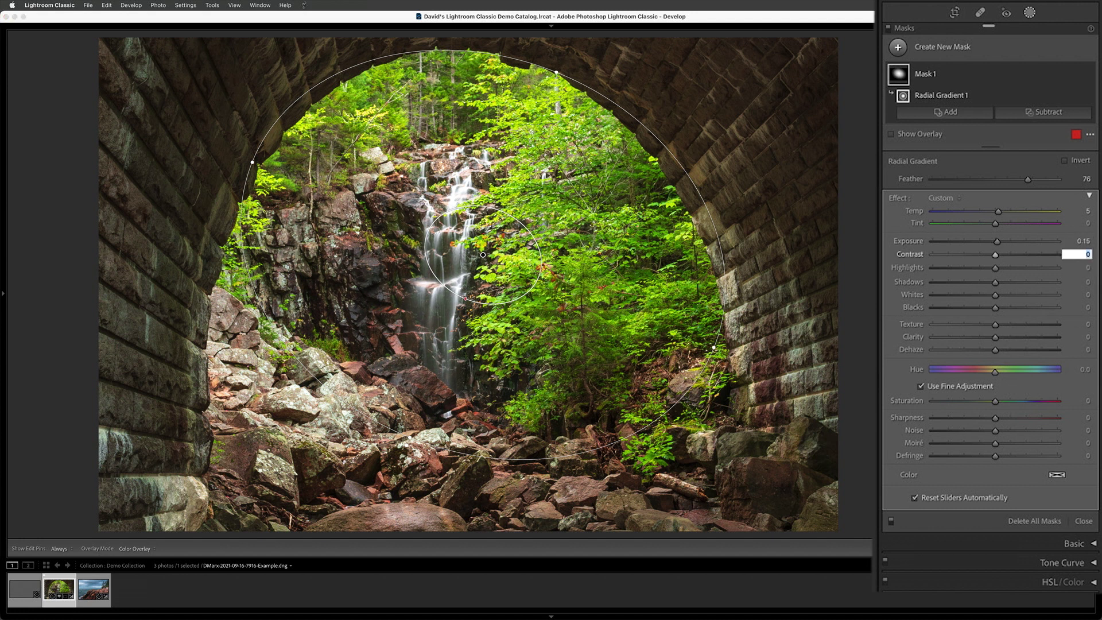
- Set the waterfall mask's contrast to 15, highlights to -10 and shadows to 30
{"action": "type", "text": "15"}
{"action": "key", "text": "Tab"}
{"action": "type", "text": "-"}
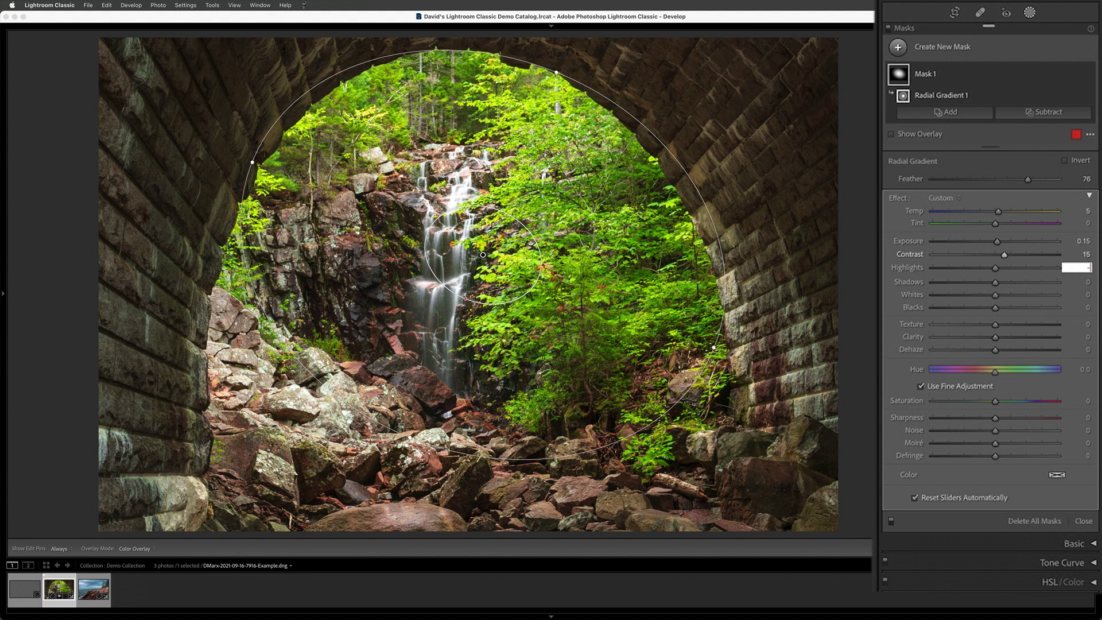
{"action": "type", "text": "10"}
{"action": "key", "text": "Tab"}
{"action": "type", "text": "30"}
{"action": "key", "text": "Tab"}
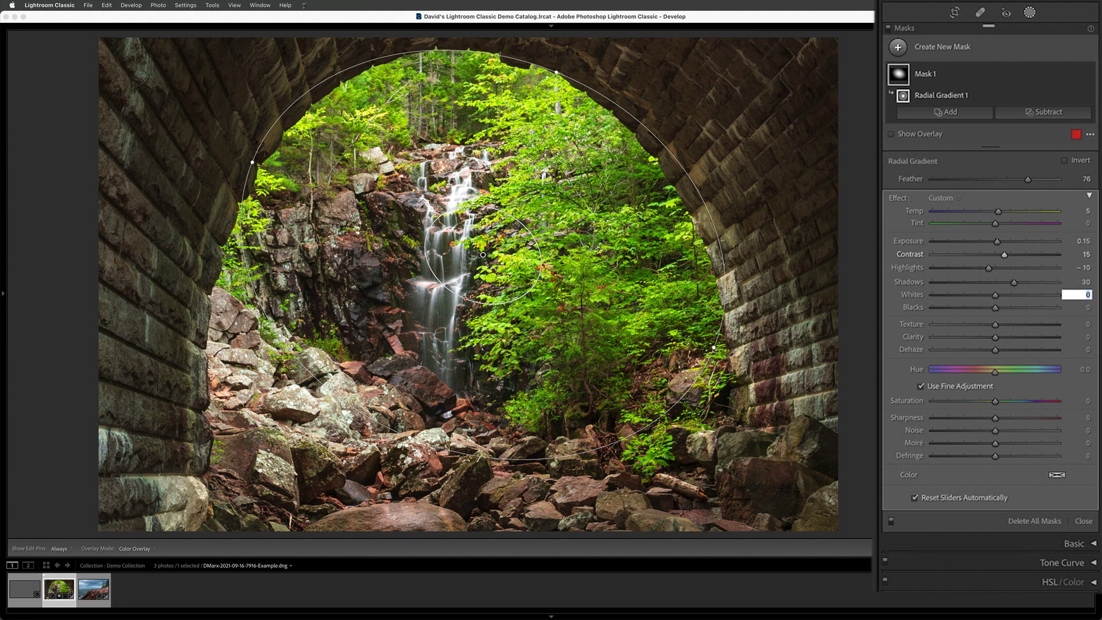
- Set the waterfall mask's blacks to -2, texture to 10 and clarity to 8
{"action": "key", "text": "Tab"}
{"action": "type", "text": "-2"}
{"action": "key", "text": "Tab"}
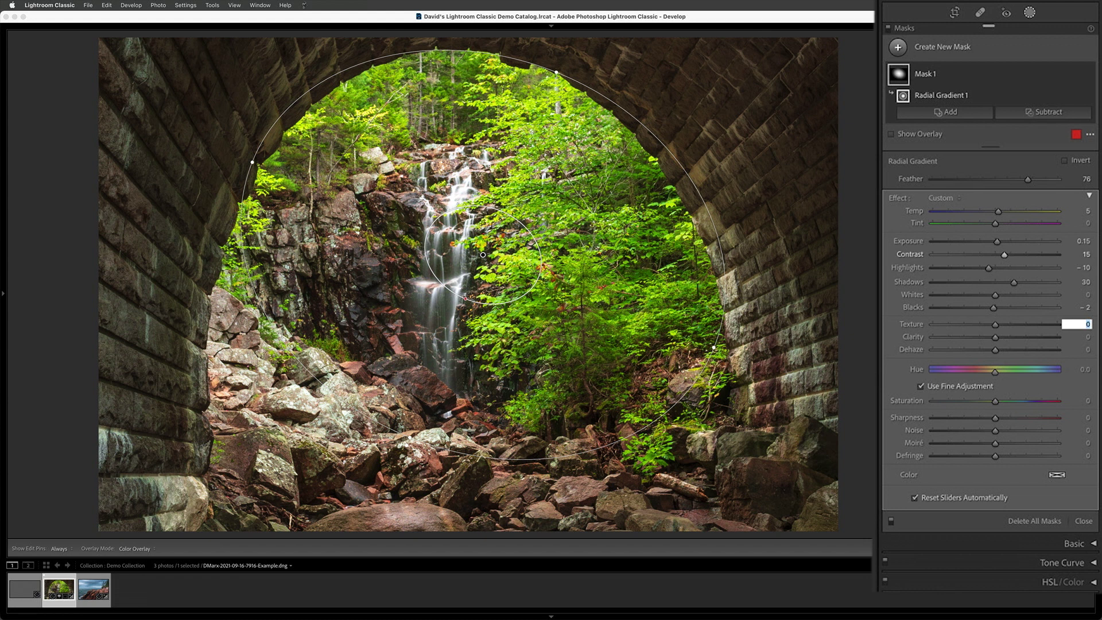
{"action": "type", "text": "10"}
{"action": "key", "text": "Tab"}
{"action": "type", "text": "8"}
{"action": "key", "text": "Tab"}
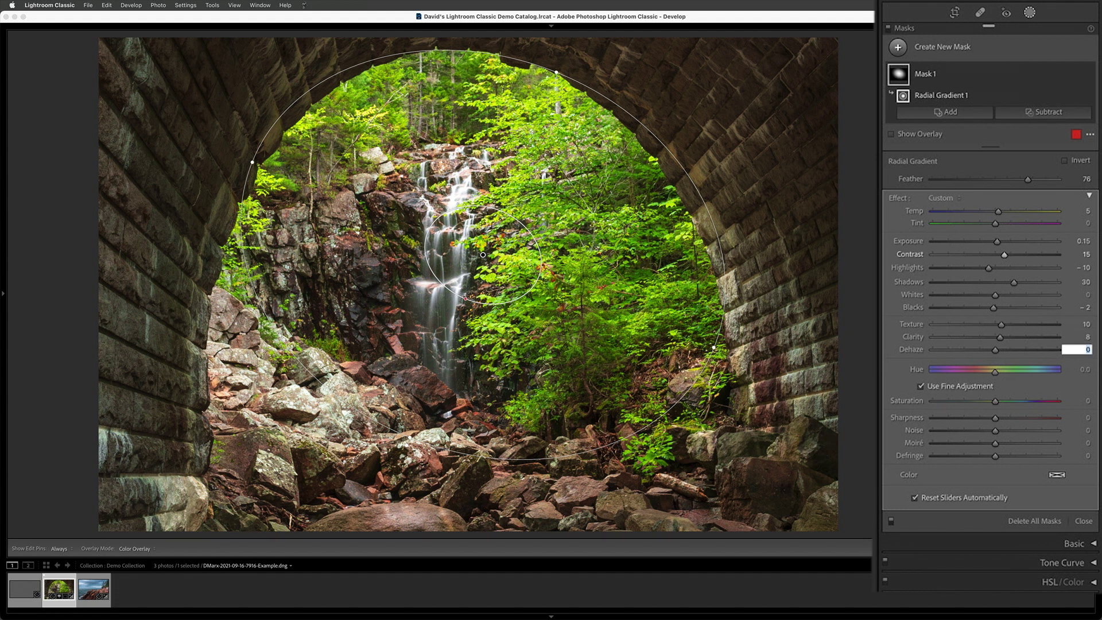
- Set the waterfall mask's dehaze to 4 and its saturation to 10
{"action": "type", "text": "4"}
{"action": "key", "text": "Tab"}
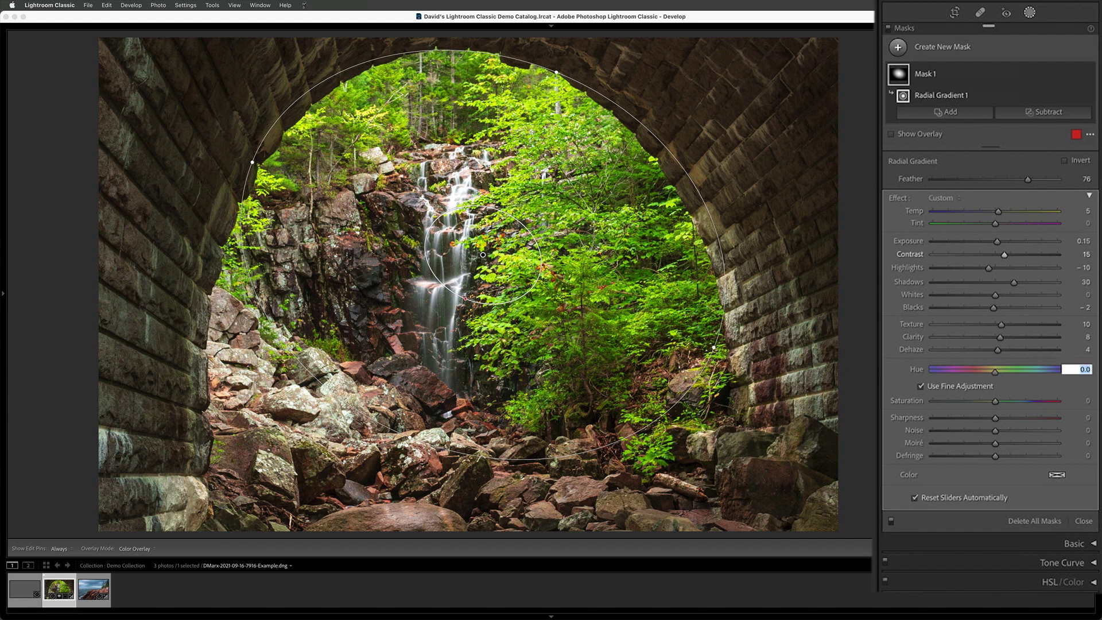
{"action": "key", "text": "Tab"}
{"action": "type", "text": "10"}
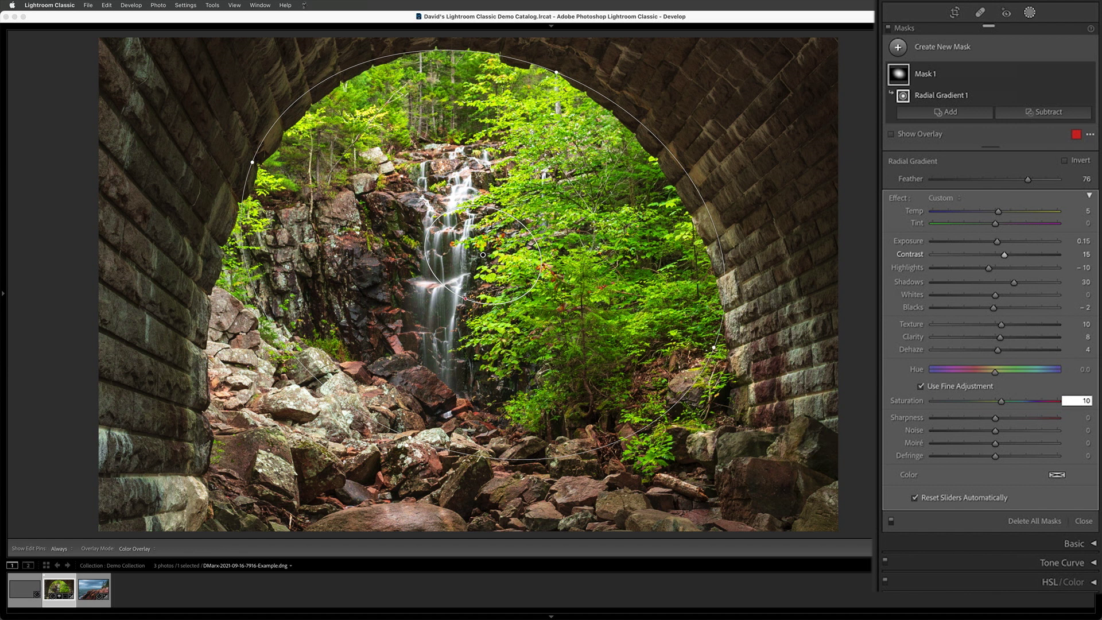
- Turn the masks off and back on to compare the waterfall photo with and without the local adjustments
{"action": "key", "text": "space"}
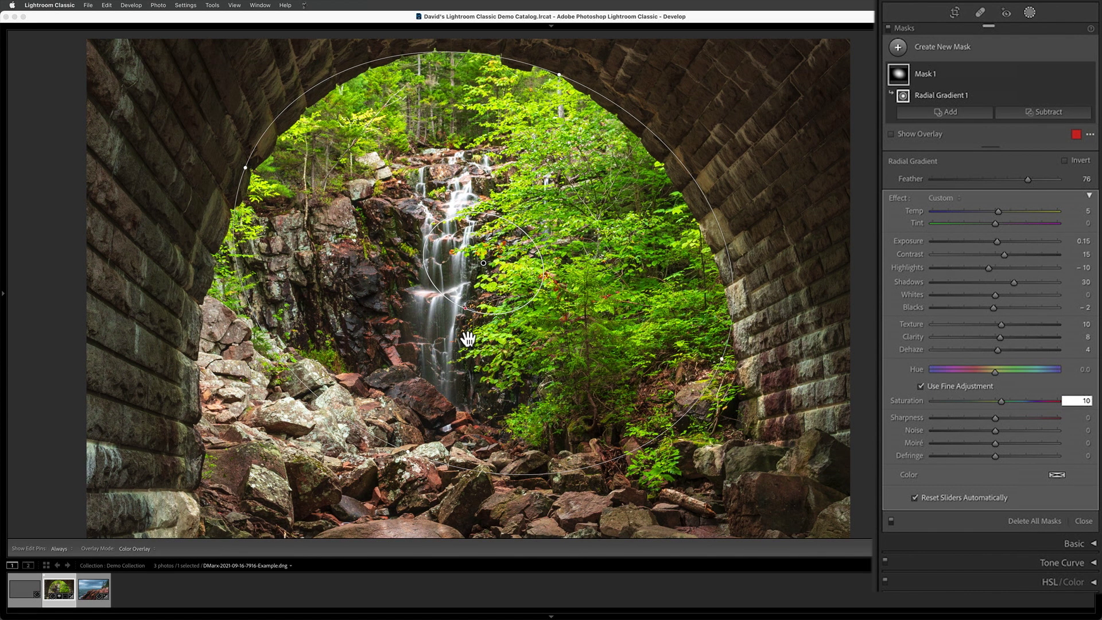
{"action": "left_click", "coordinate": [888, 27]}
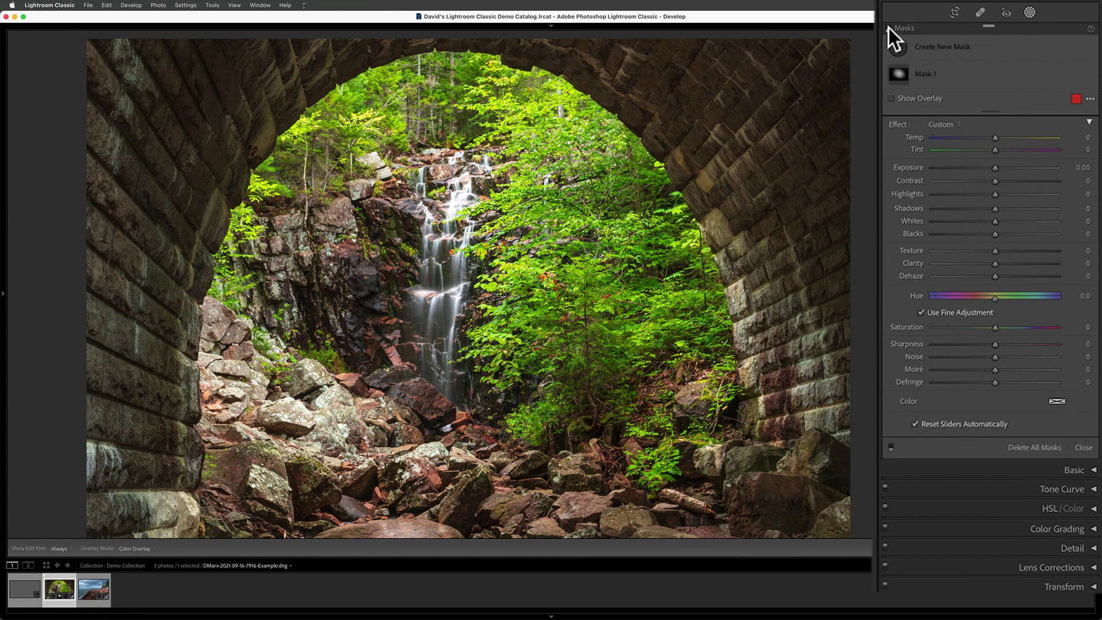
{"action": "left_click", "coordinate": [889, 28]}
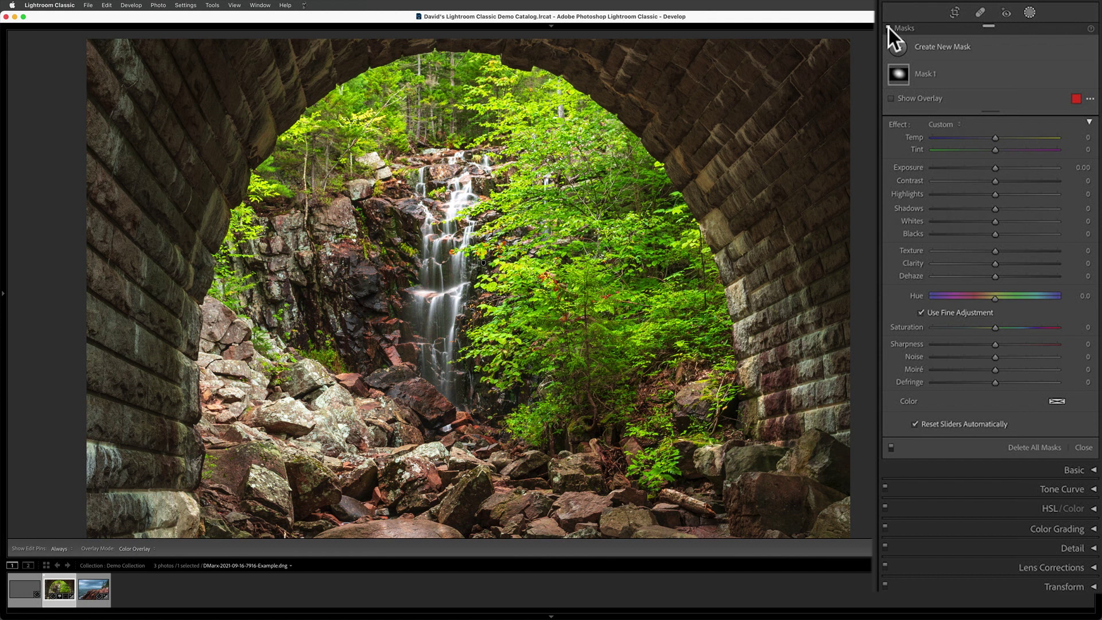
- Duplicate Mask 1 and rename the original mask Waterfall
{"action": "right_click", "coordinate": [1010, 74]}
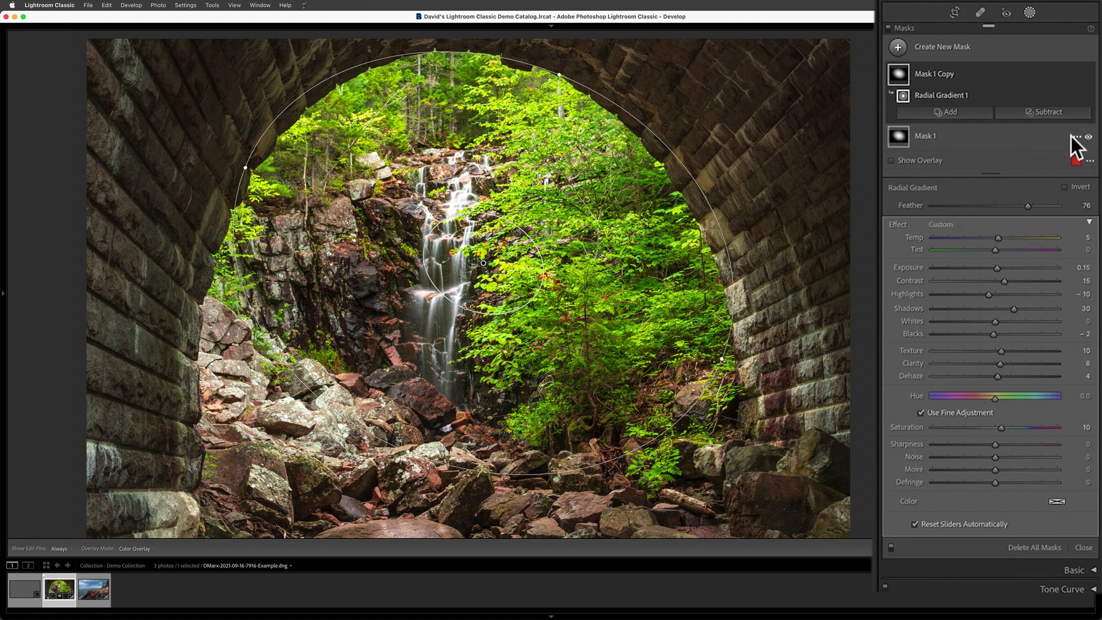
{"action": "left_click", "coordinate": [1075, 137]}
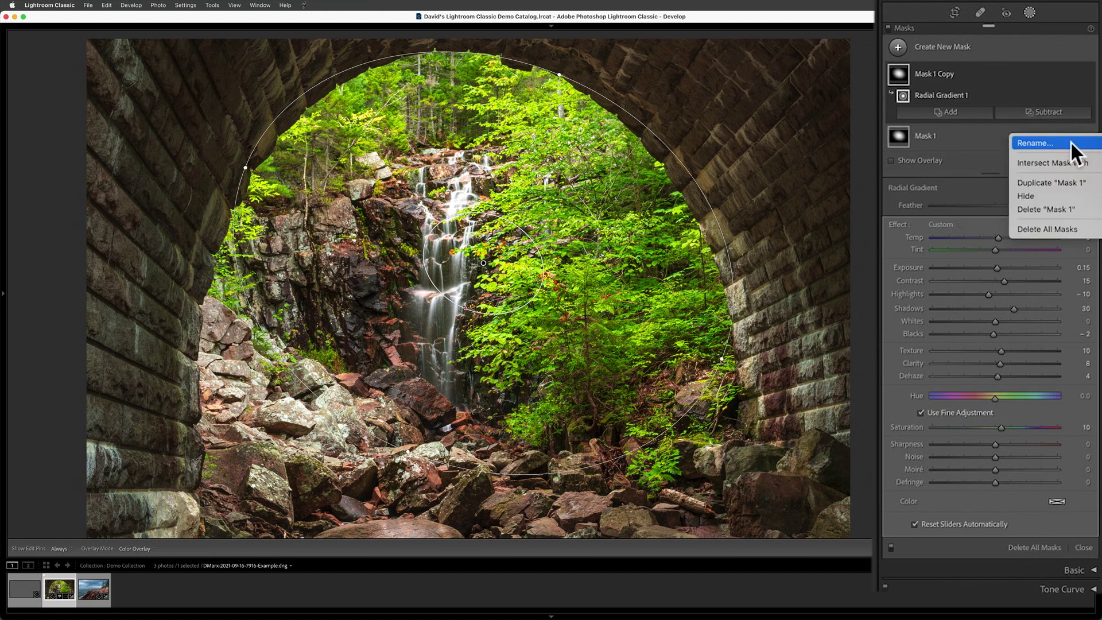
{"action": "left_click", "coordinate": [1069, 141]}
{"action": "type", "text": "Waterfall"}
{"action": "key", "text": "Return"}
- Rename the duplicated mask Bridge
{"action": "left_click", "coordinate": [1076, 75]}
{"action": "left_click", "coordinate": [1063, 82]}
{"action": "type", "text": "Bridge"}
{"action": "key", "text": "Return"}
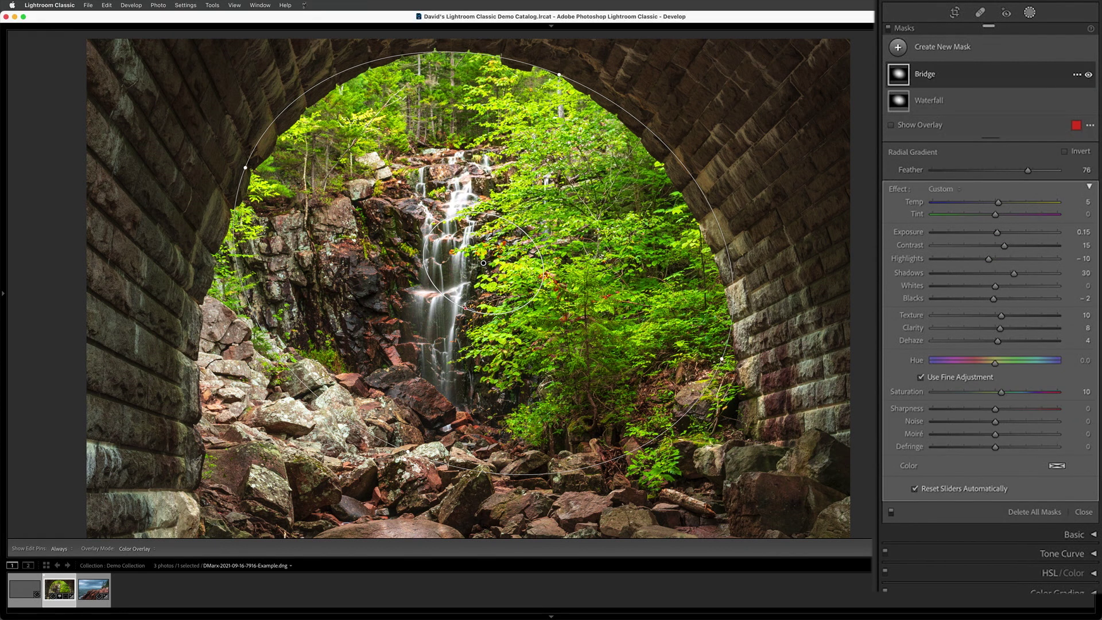
- With the overlay shown, invert the Bridge mask's radial gradient and set its feather to 28, and hide the overlay
{"action": "left_click", "coordinate": [966, 71]}
{"action": "key", "text": "o"}
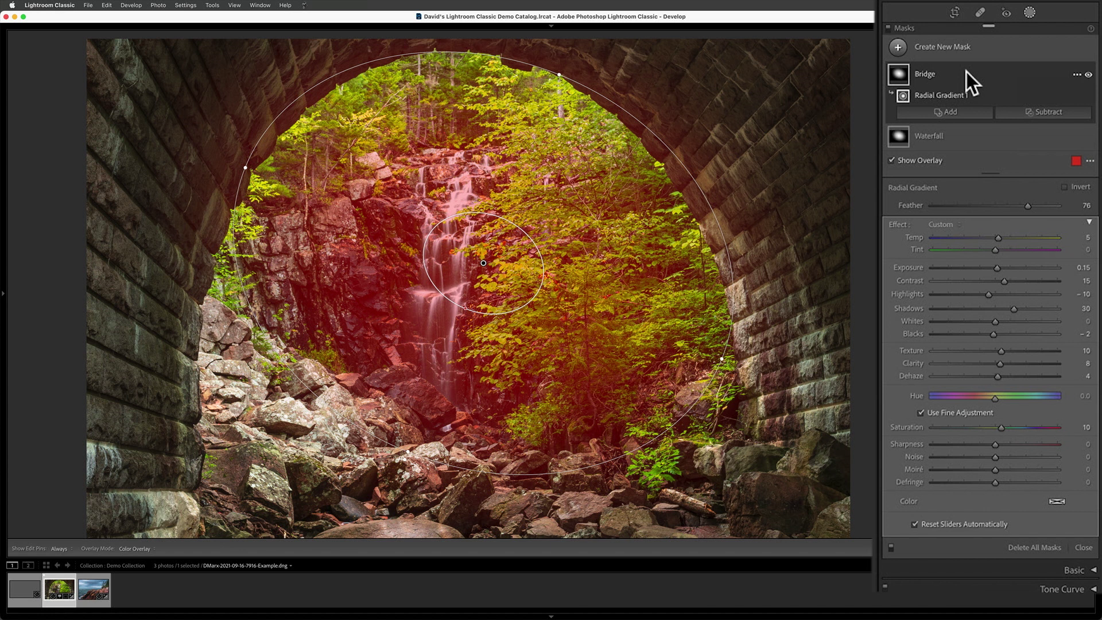
{"action": "left_click", "coordinate": [1065, 187]}
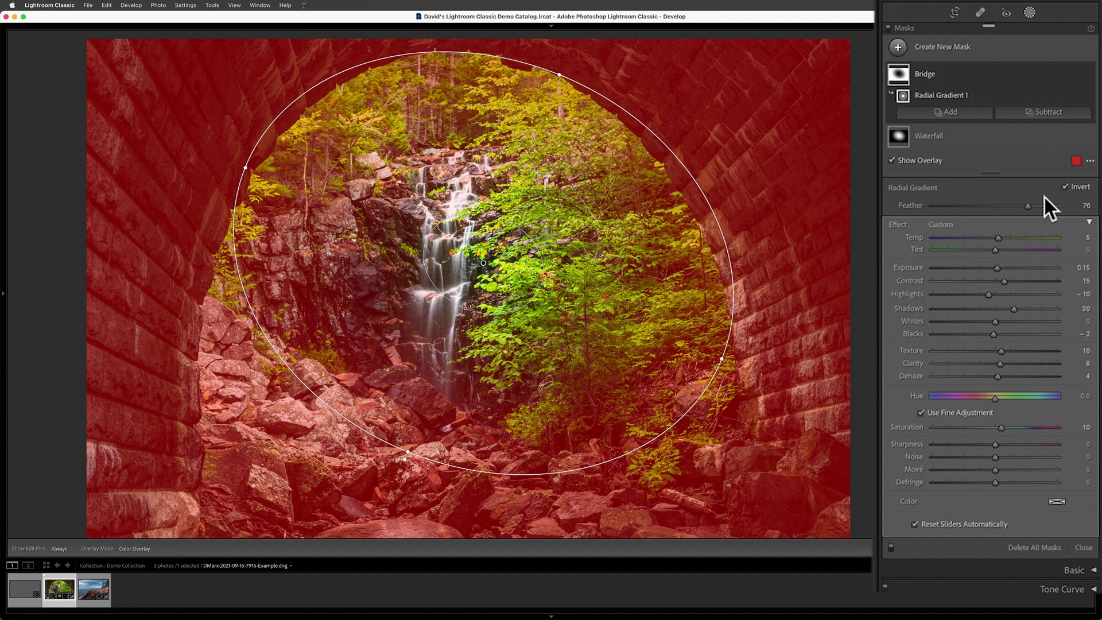
{"action": "left_click_drag", "start_coordinate": [1027, 205], "coordinate": [965, 216]}
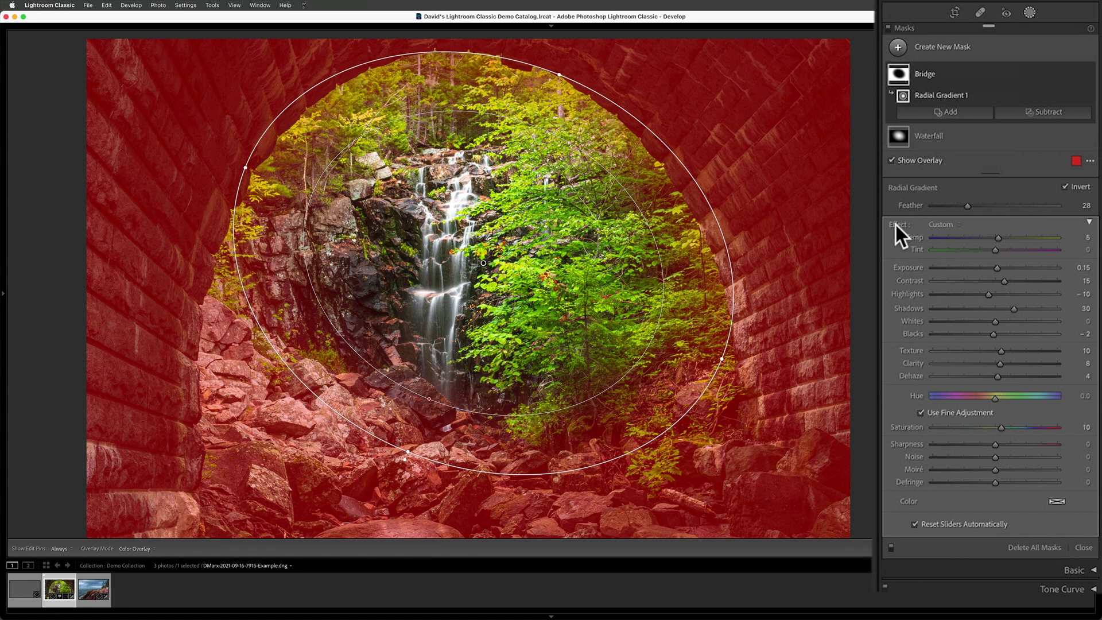
{"action": "key", "text": "o"}
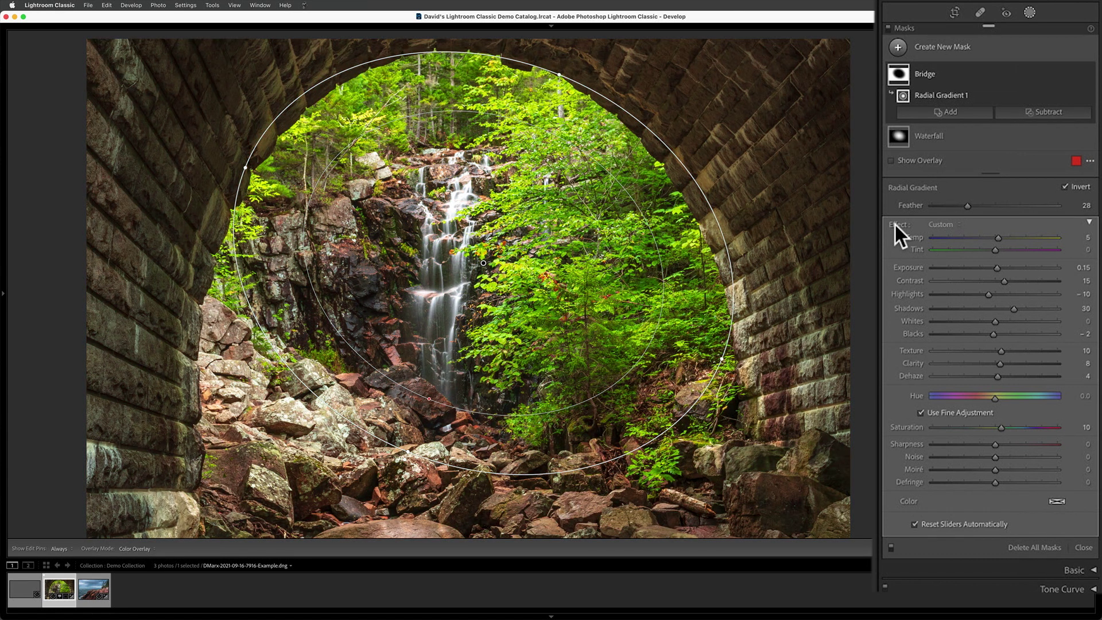
- Reset all of the Bridge mask's effect sliders, and set its temperature to -15 and exposure to -0.35
{"action": "double_click", "coordinate": [894, 224]}
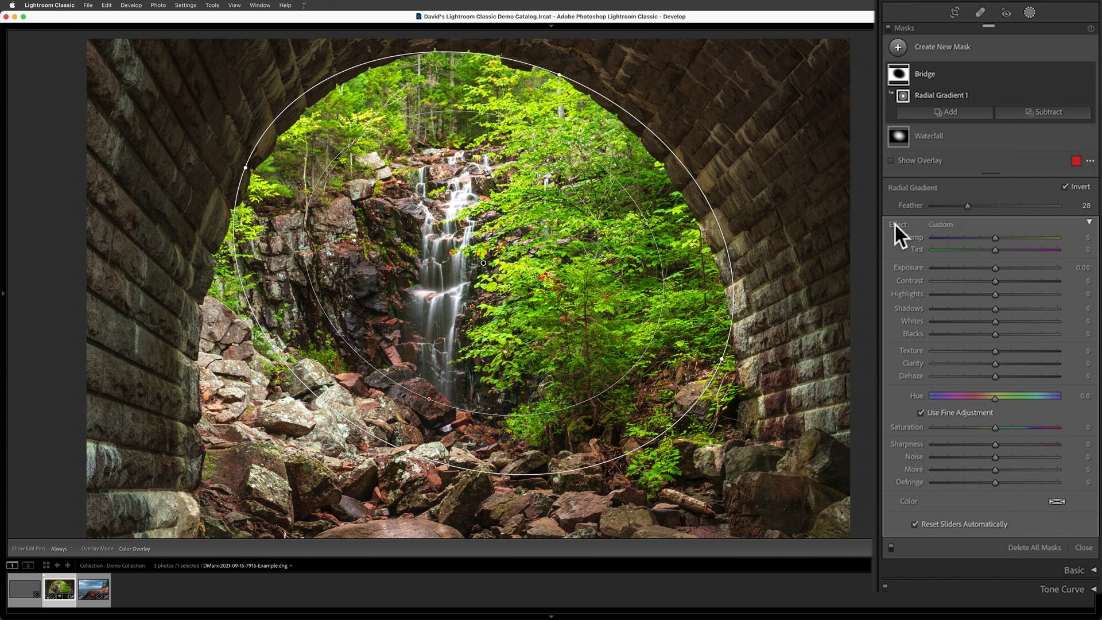
{"action": "left_click", "coordinate": [1084, 270]}
{"action": "type", "text": "-0.35"}
{"action": "key", "text": "Tab"}
{"action": "key", "text": "Tab"}
{"action": "key", "text": "Tab"}
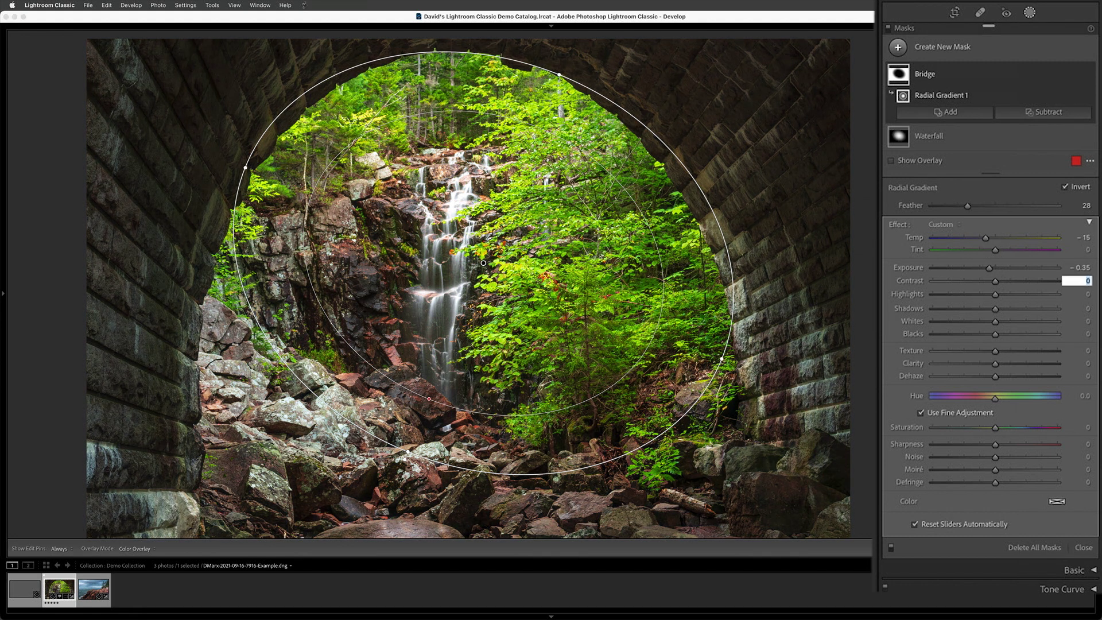
- Set the Bridge mask's shadows to -5 and blacks to -5
{"action": "type", "text": "-5"}
{"action": "key", "text": "Tab"}
{"action": "key", "text": "Tab"}
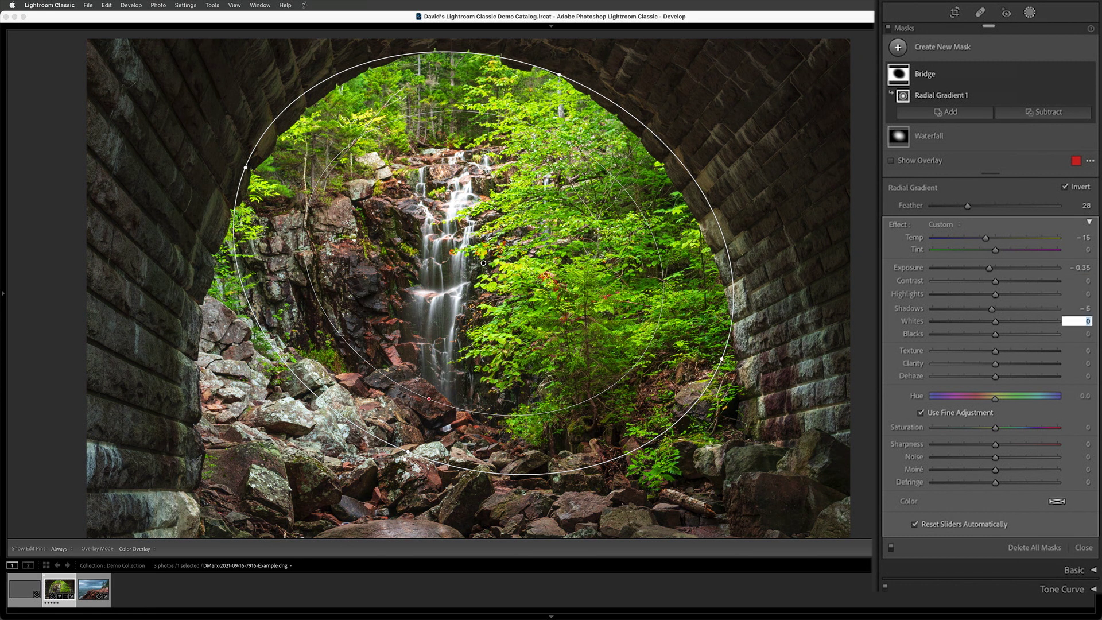
{"action": "type", "text": "-5"}
{"action": "key", "text": "Tab"}
- Set the Bridge mask's texture to -10, clarity to -5 and dehaze to -5
{"action": "type", "text": "-10"}
{"action": "key", "text": "Tab"}
{"action": "type", "text": "-5"}
{"action": "key", "text": "Tab"}
{"action": "type", "text": "-5"}
{"action": "key", "text": "Tab"}
- Set the Bridge mask's saturation to -30
{"action": "left_click", "coordinate": [1079, 427]}
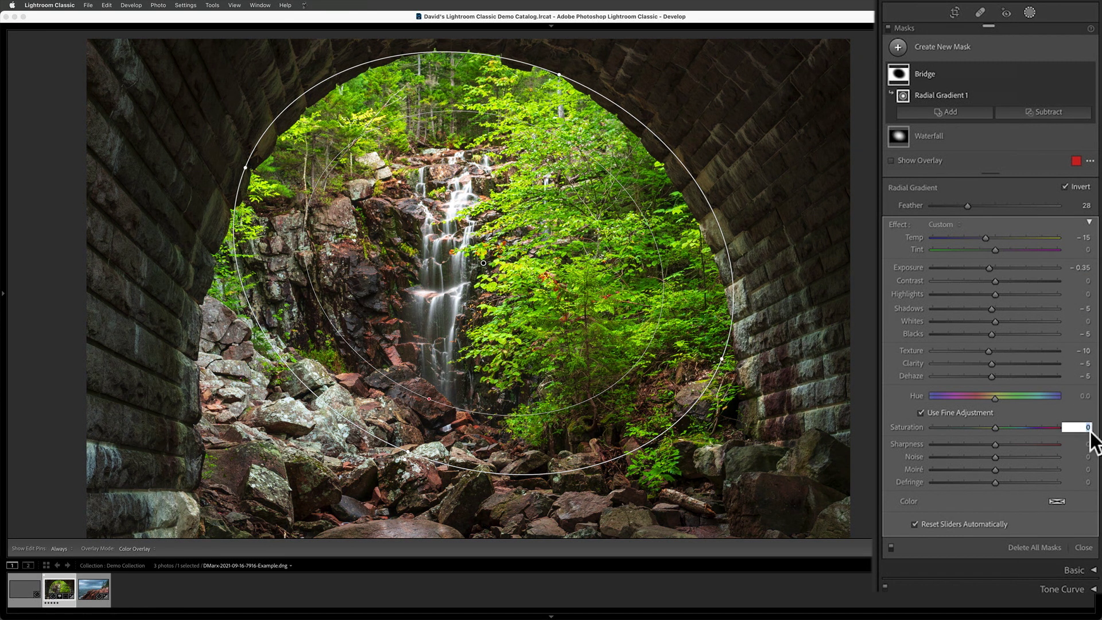
{"action": "type", "text": "-30"}
{"action": "key", "text": "Return"}
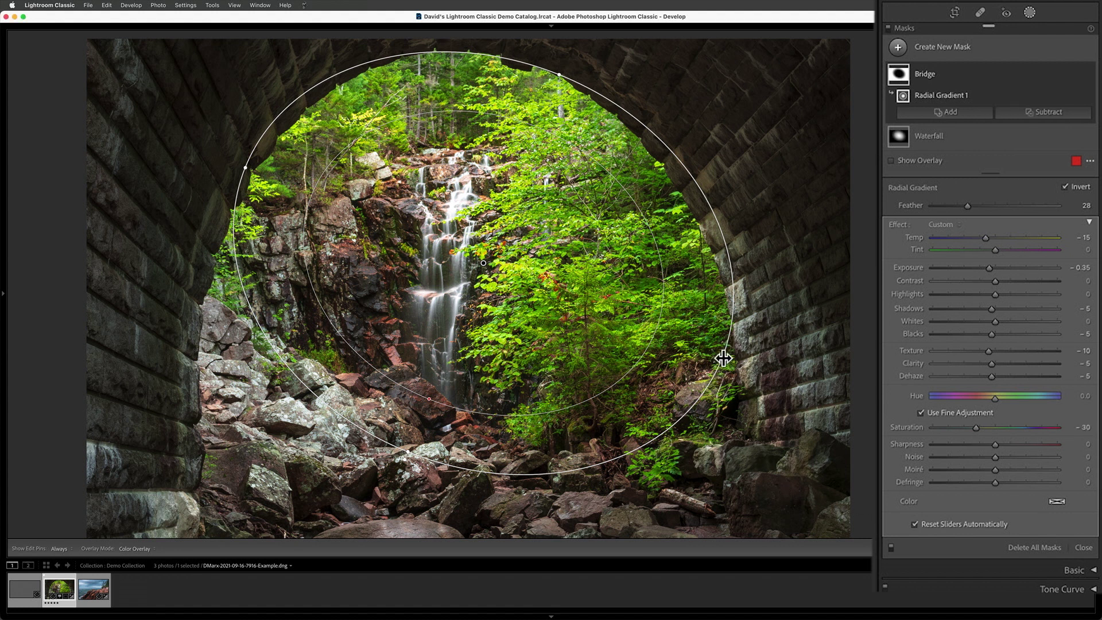
- Pull in the Bridge gradient's right, left and lower edges and rotate it slightly clockwise, with the mask overlay shown
{"action": "left_click_drag", "start_coordinate": [719, 359], "coordinate": [697, 344]}
{"action": "key", "text": "alt"}
{"action": "left_click_drag", "start_coordinate": [247, 167], "coordinate": [269, 172]}
{"action": "key", "text": "o"}
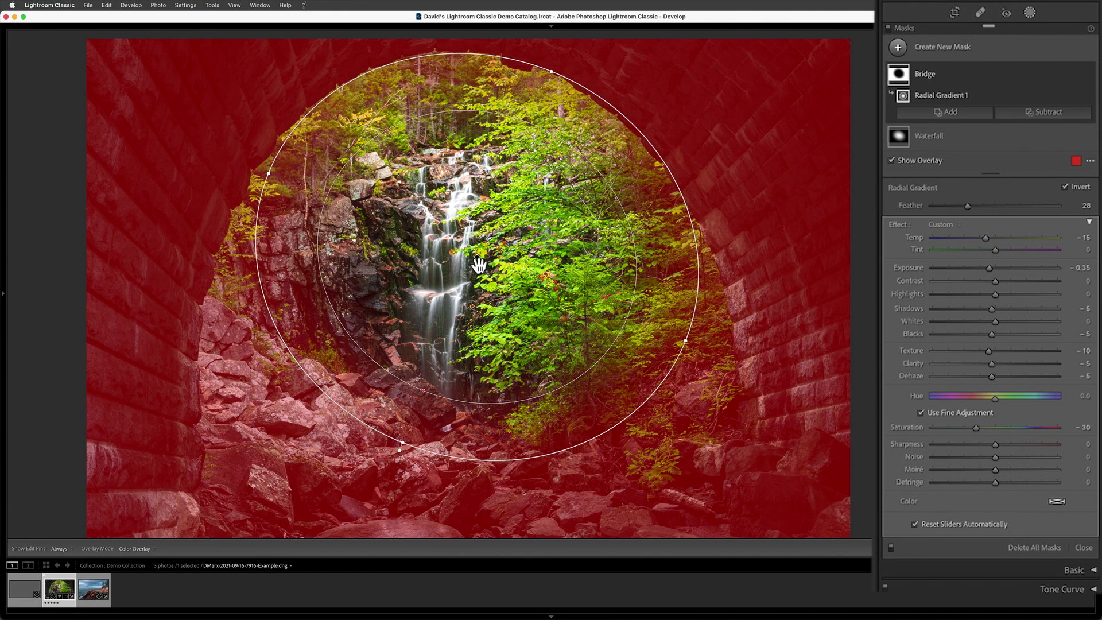
{"action": "left_click_drag", "start_coordinate": [381, 436], "coordinate": [393, 409]}
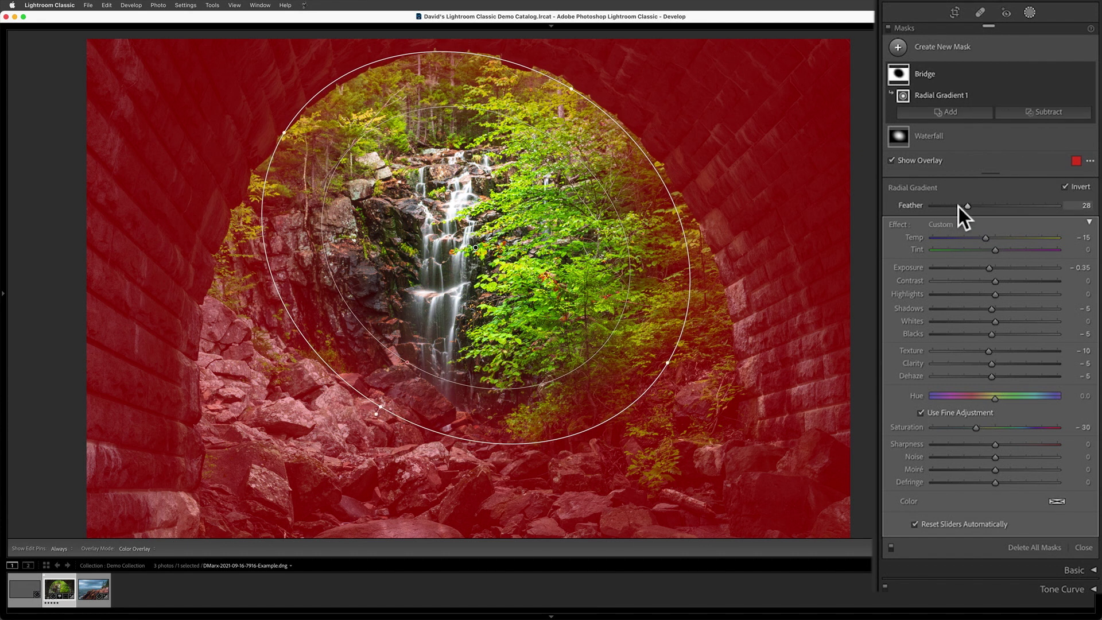
- Set the Bridge gradient's feather to 24, hide the overlay and close the masking controls
{"action": "mouse_move", "coordinate": [967, 205]}
{"action": "left_mouse_down"}
{"action": "mouse_move", "coordinate": [990, 207]}
{"action": "mouse_move", "coordinate": [961, 211]}
{"action": "left_mouse_up"}
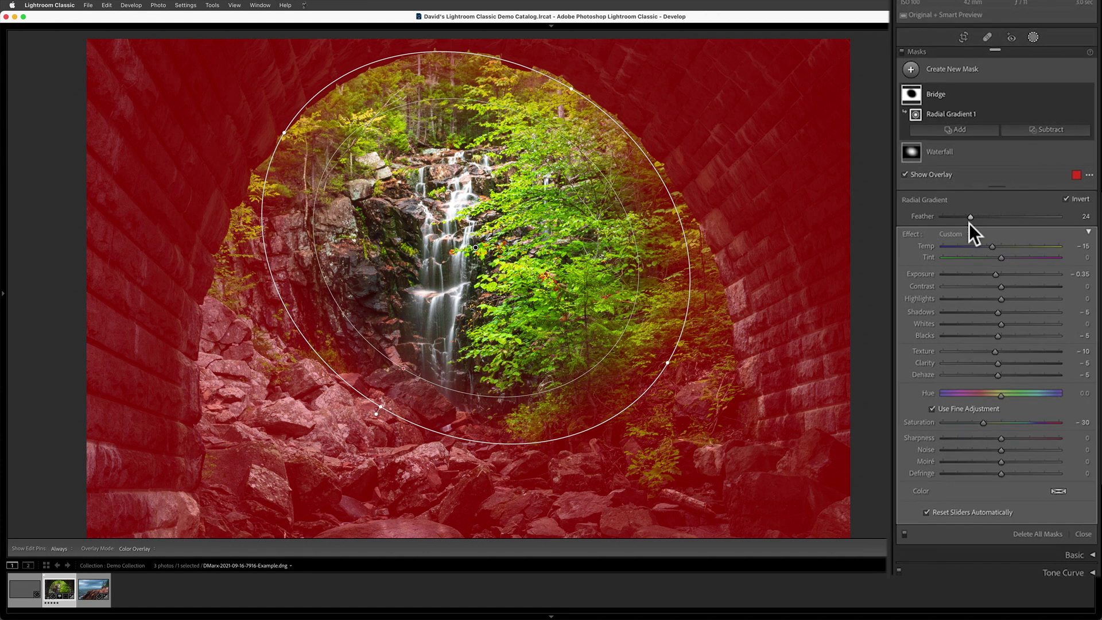
{"action": "key", "text": "o"}
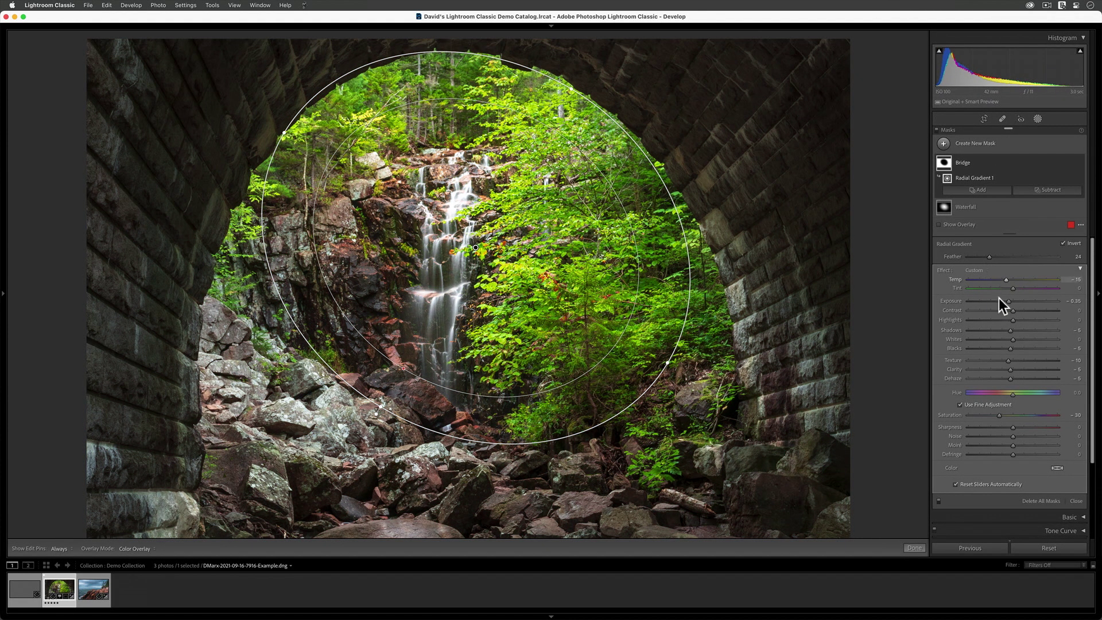
{"action": "left_click", "coordinate": [1077, 501]}
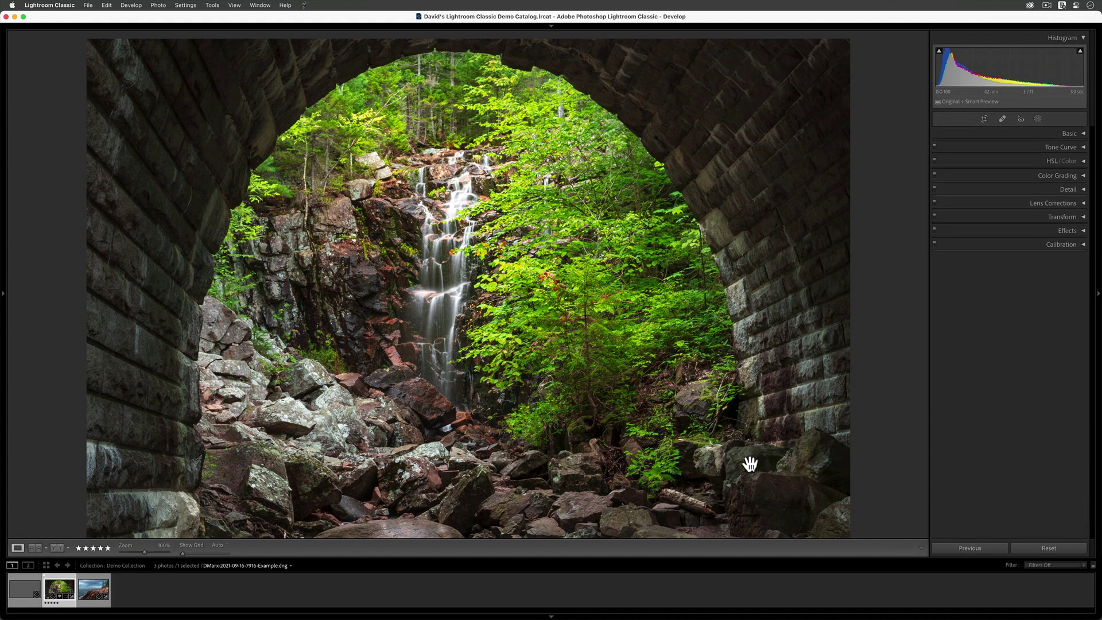
- Compare the photo before and after the mask adjustments, first in the single view and finally side by side
{"action": "key", "text": "backslash"}
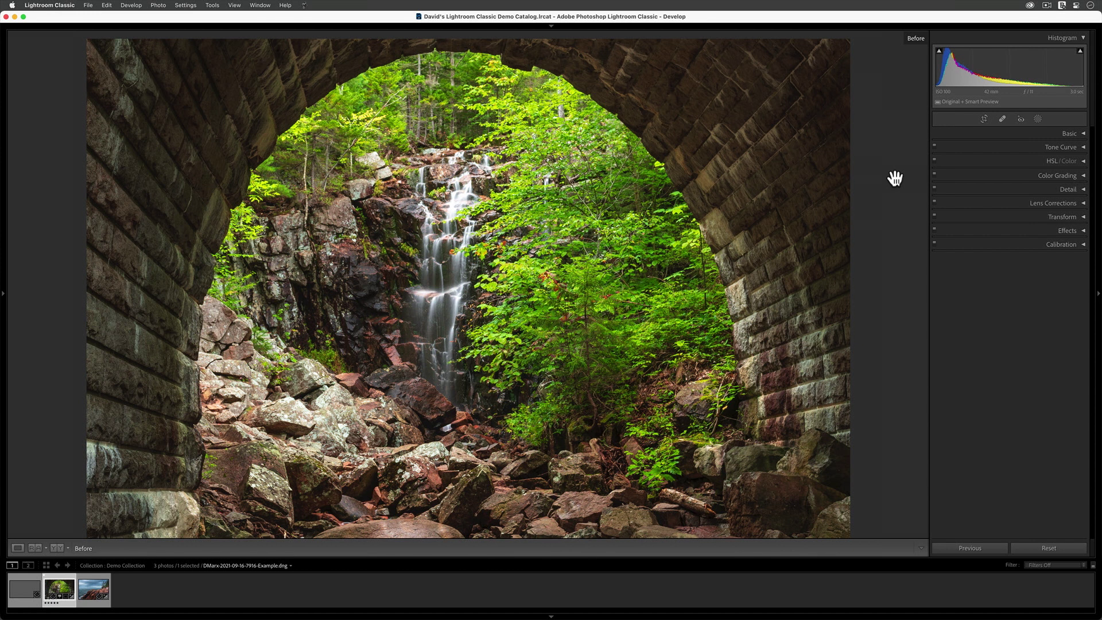
{"action": "key", "text": "backslash"}
{"action": "key", "text": "backslash"}
{"action": "key", "text": "backslash"}
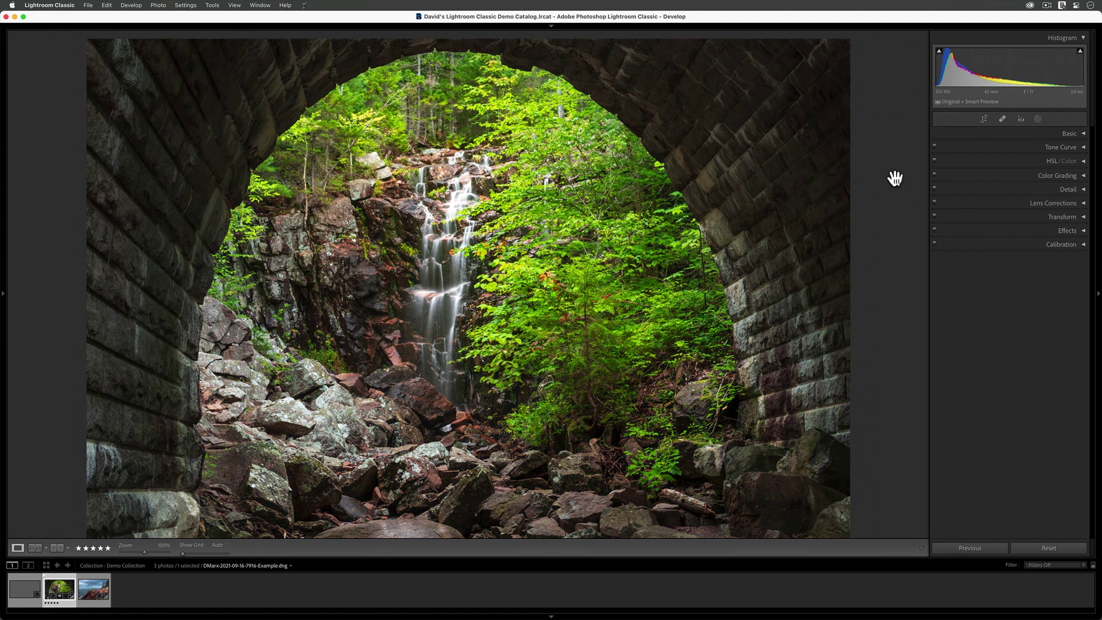
{"action": "key", "text": "y"}
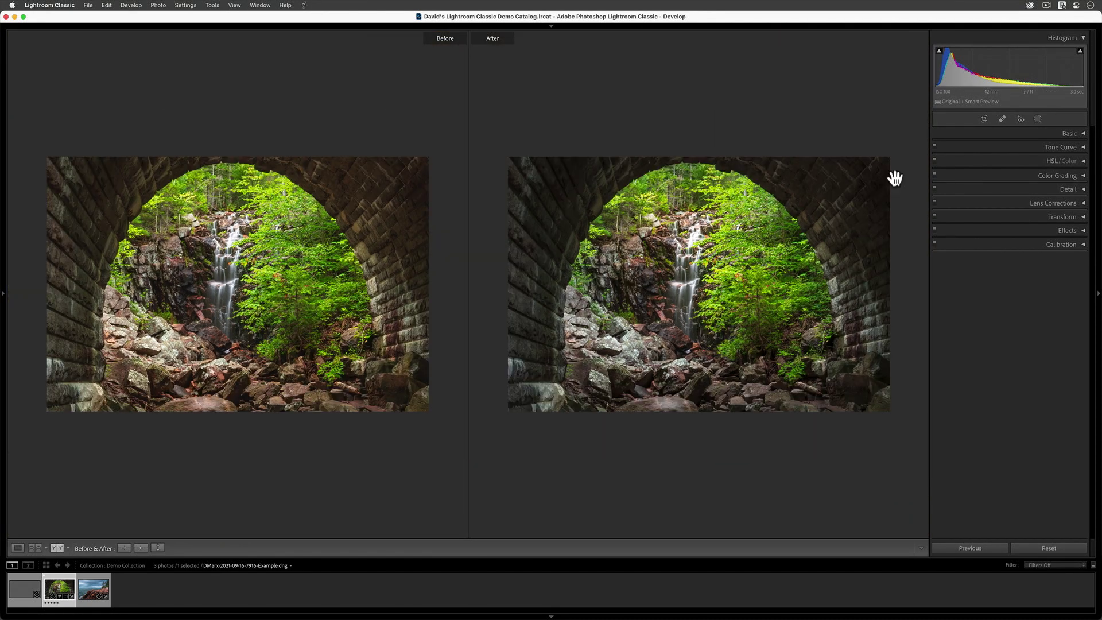